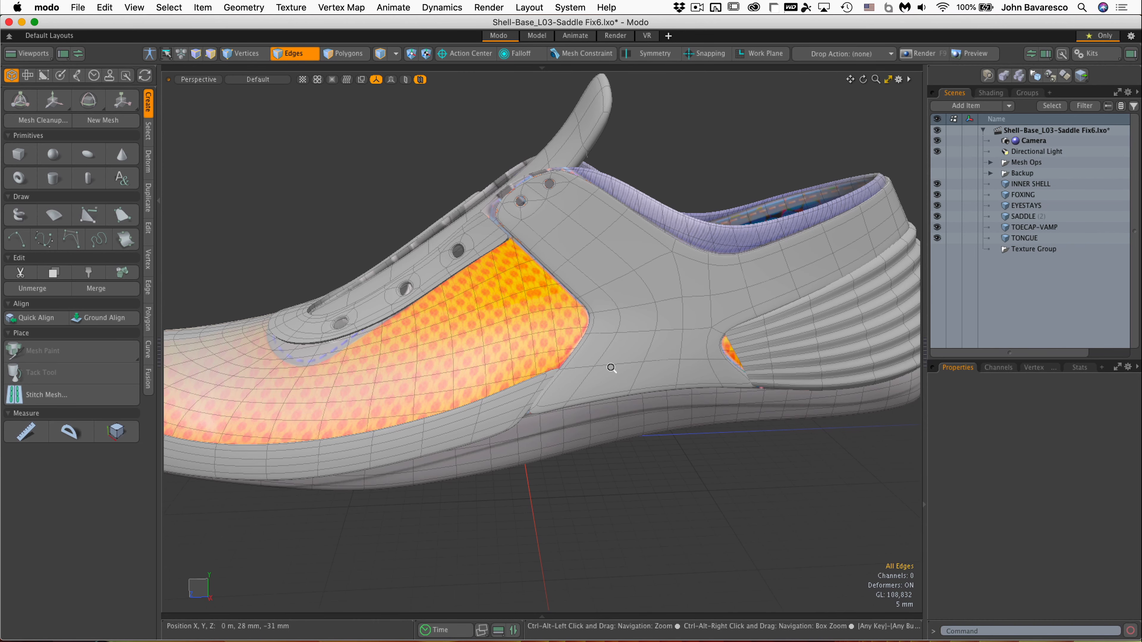
- Import the Sole_L3.lxo model into the current shoe scene
ctrl+alt+drag(610, 366, 557, 361)
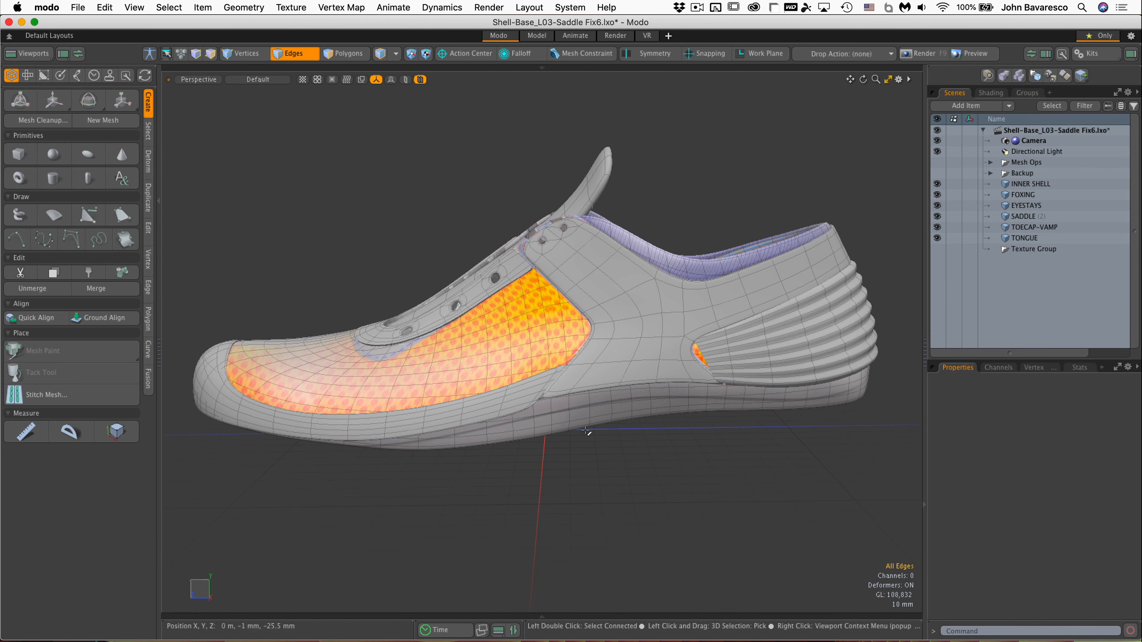
click(76, 7)
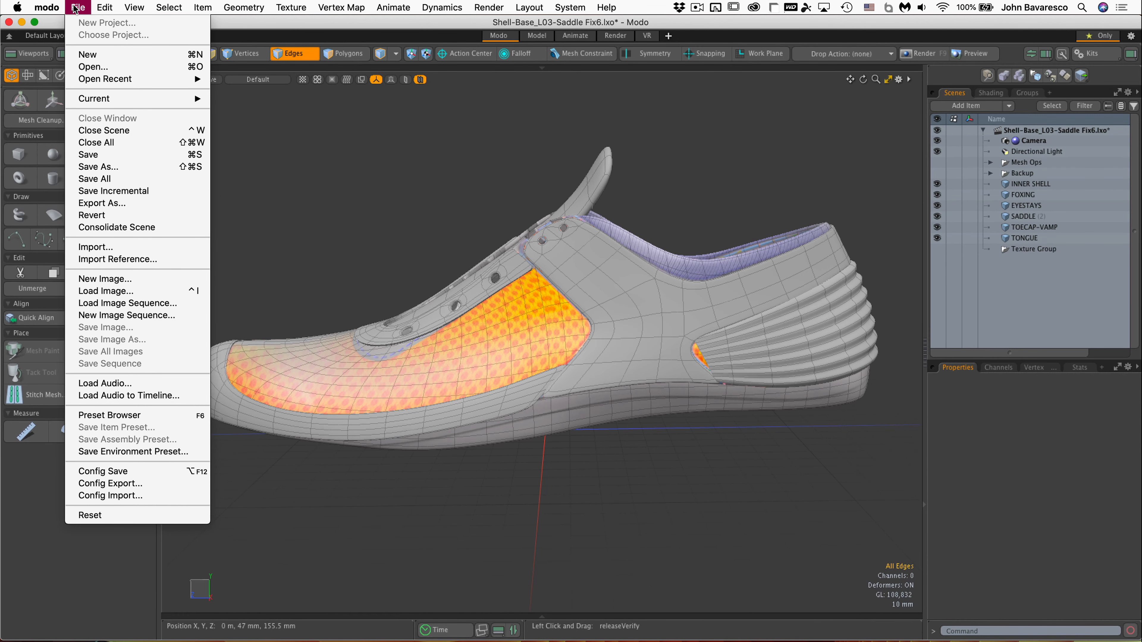
click(107, 244)
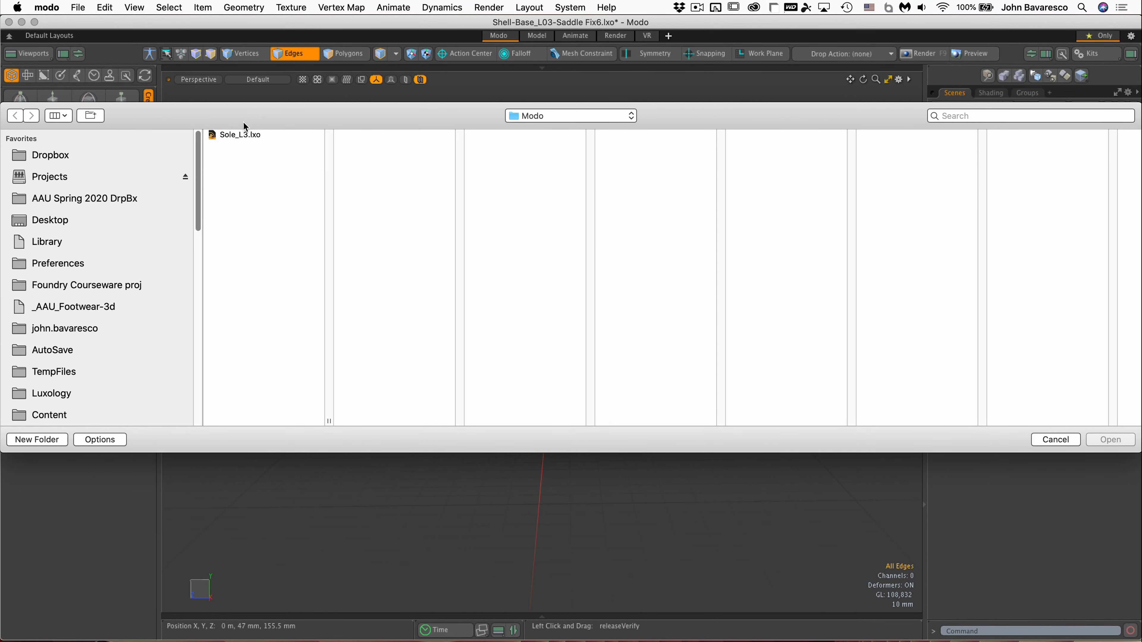
click(247, 136)
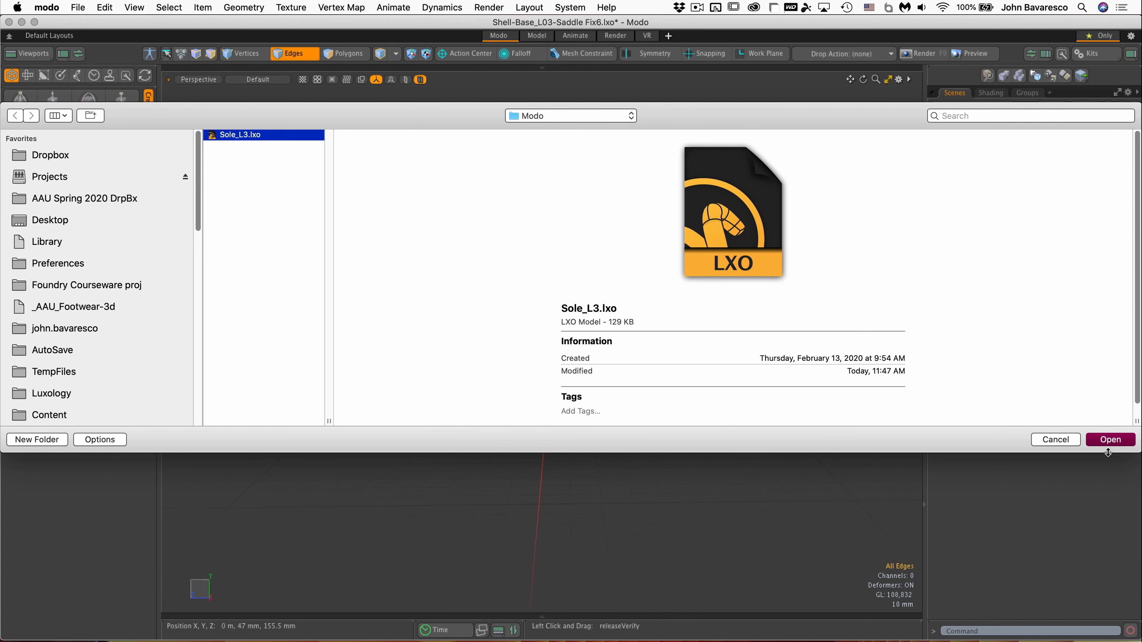
click(1111, 440)
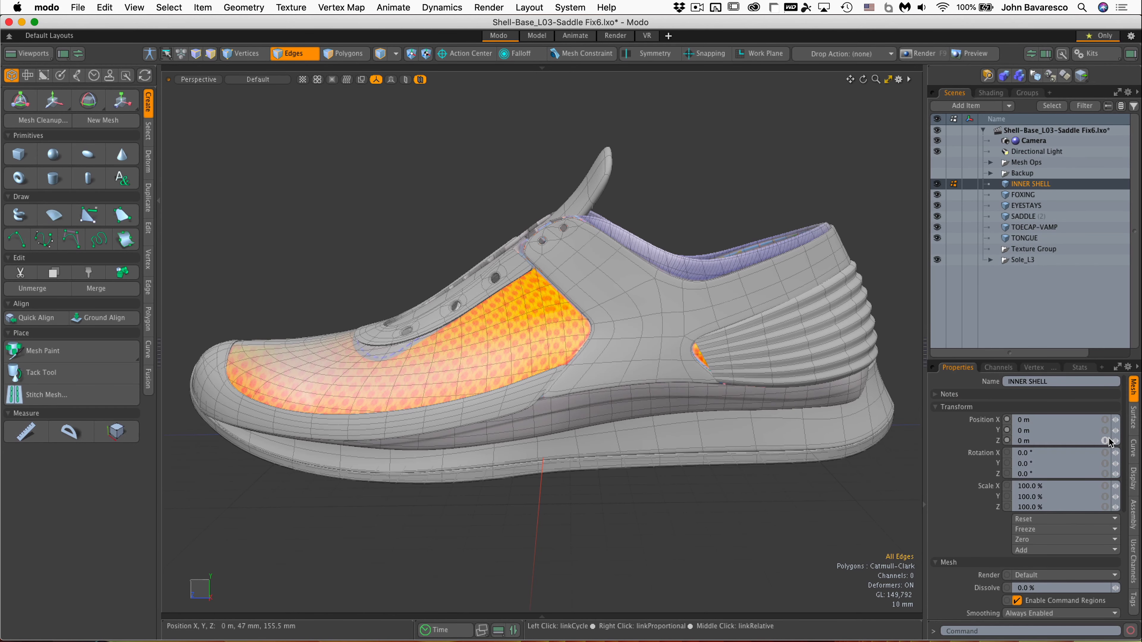
- Expand the imported Sole_L3 group and delete its duplicate Directional Light and Camera, including the light's child items
click(1032, 260)
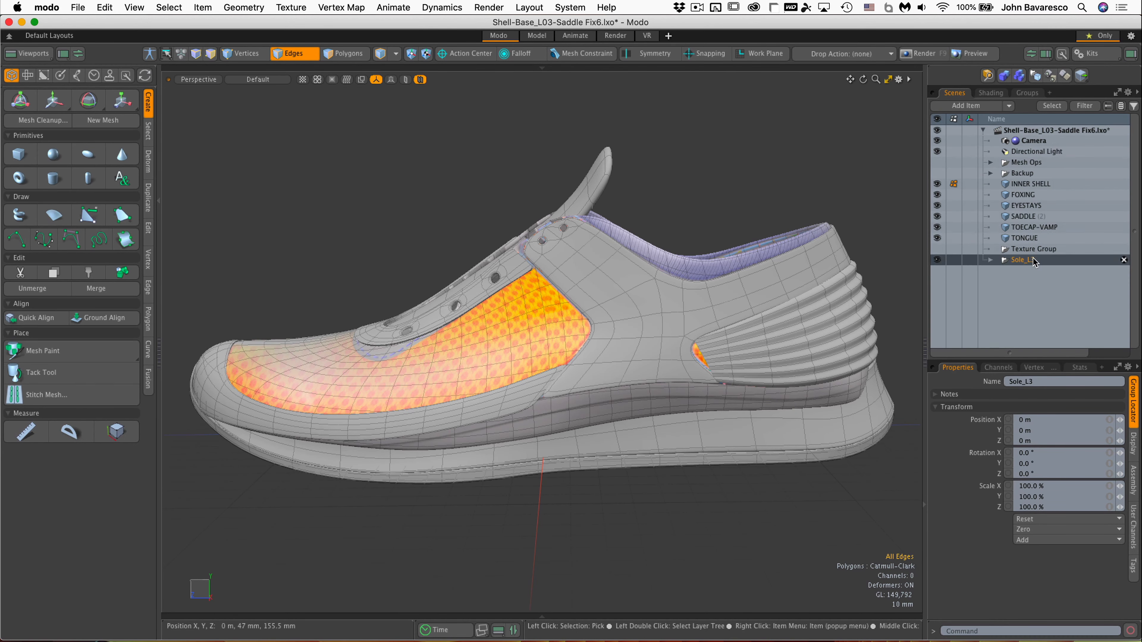
click(990, 261)
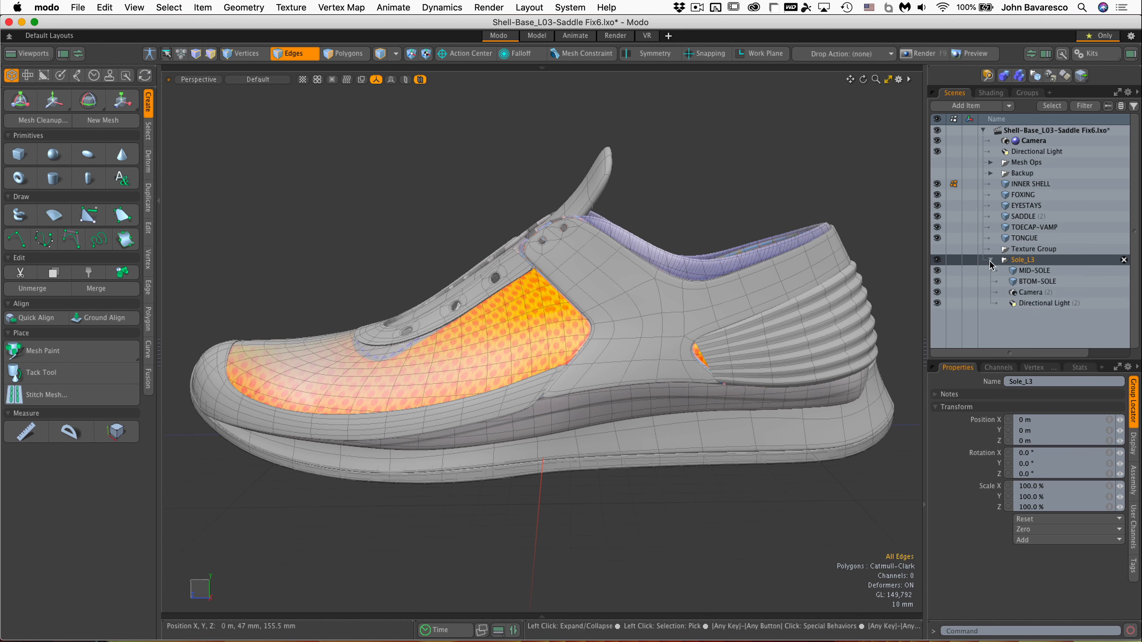
click(991, 261)
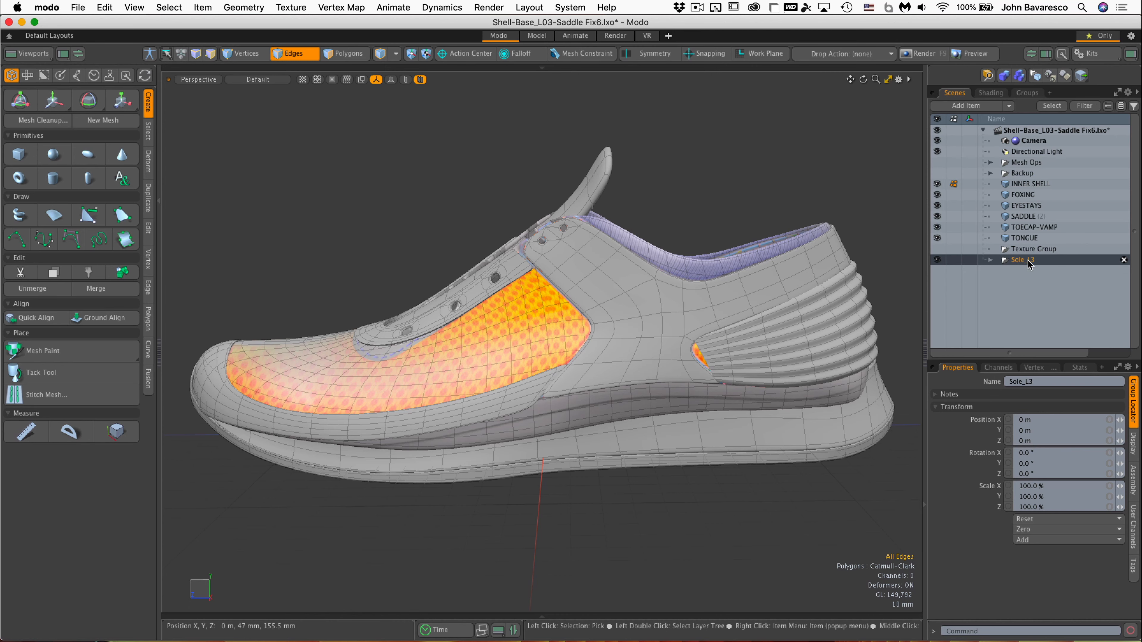
click(990, 260)
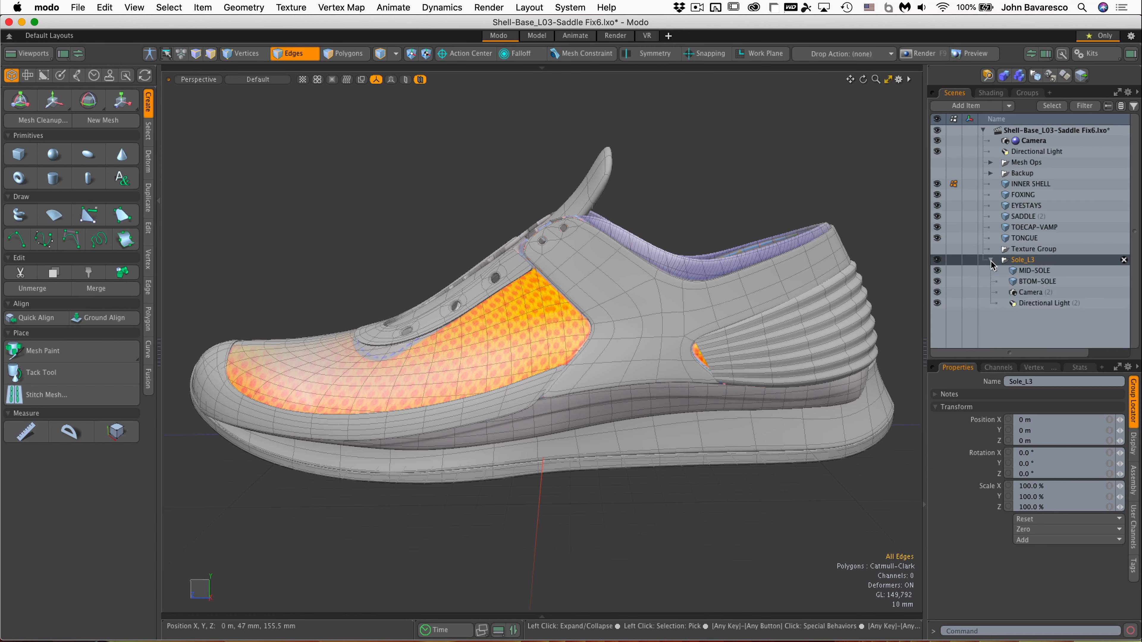
click(1047, 272)
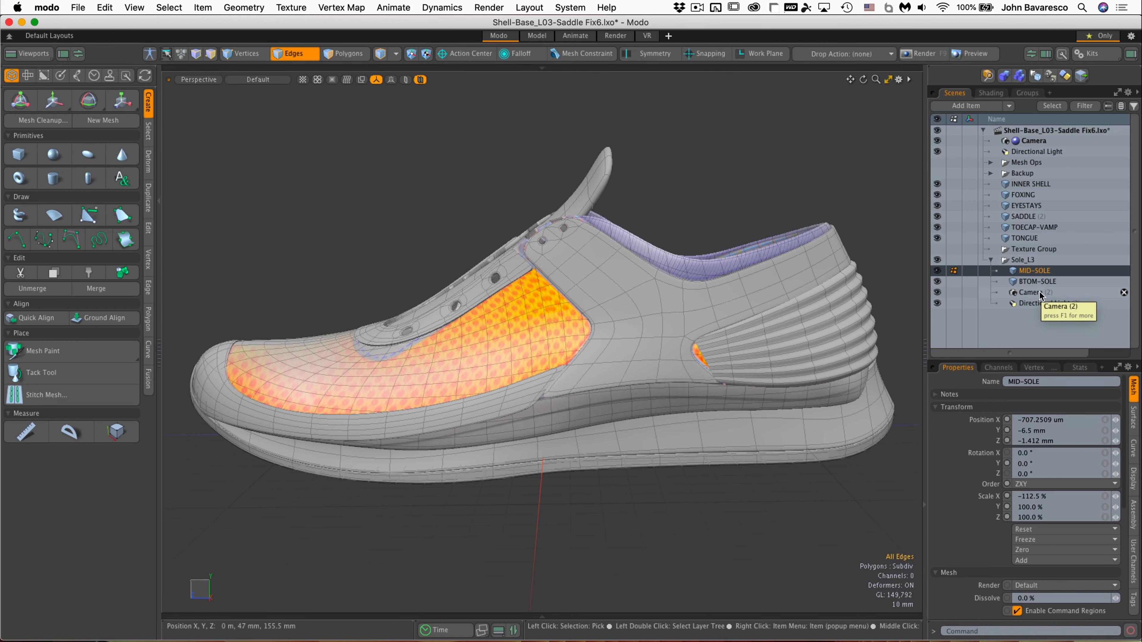
click(1041, 305)
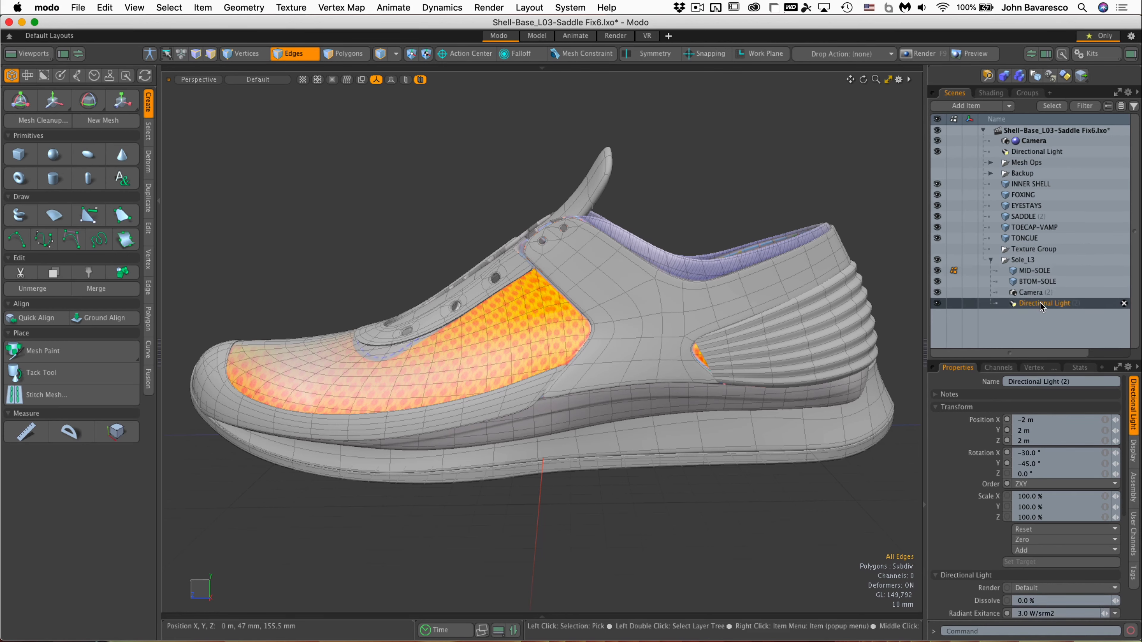
click(1125, 303)
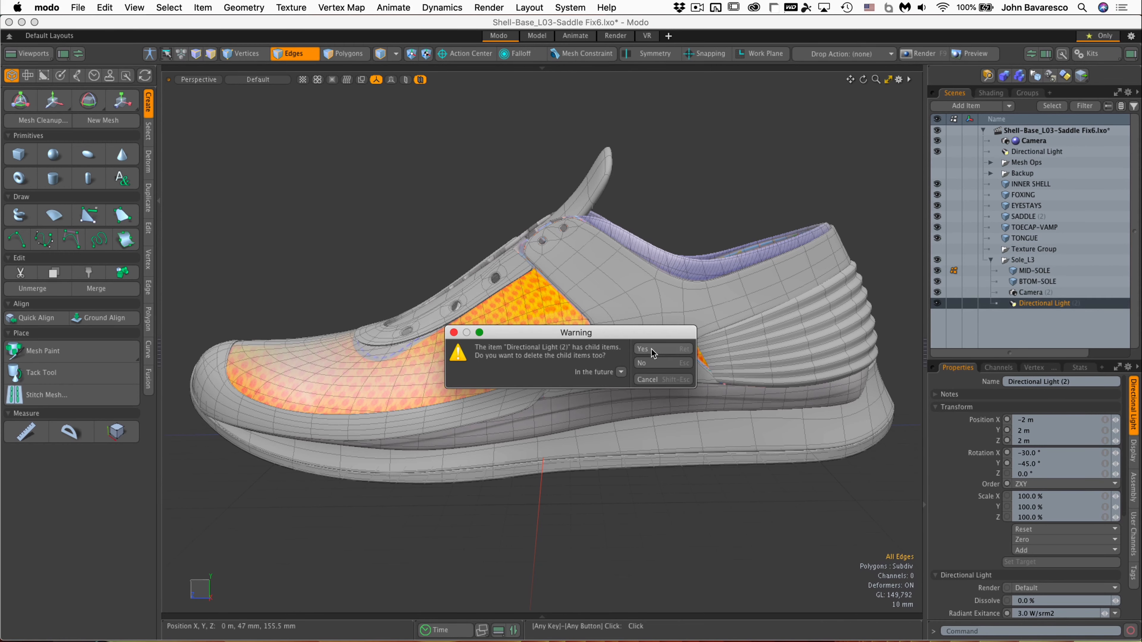
click(663, 349)
click(672, 366)
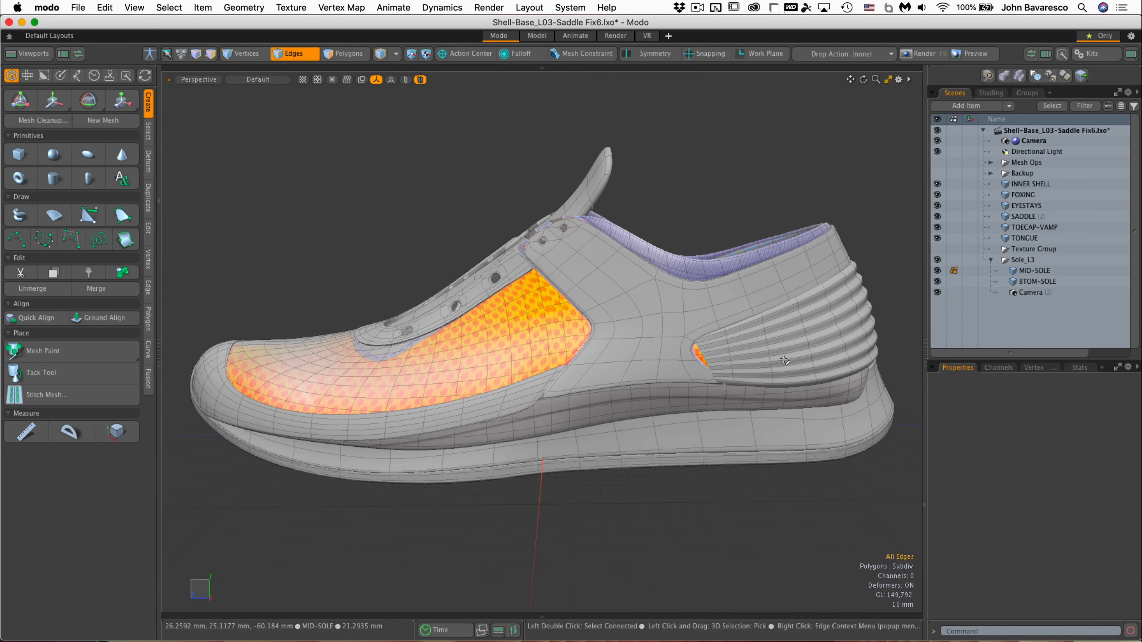
click(1041, 293)
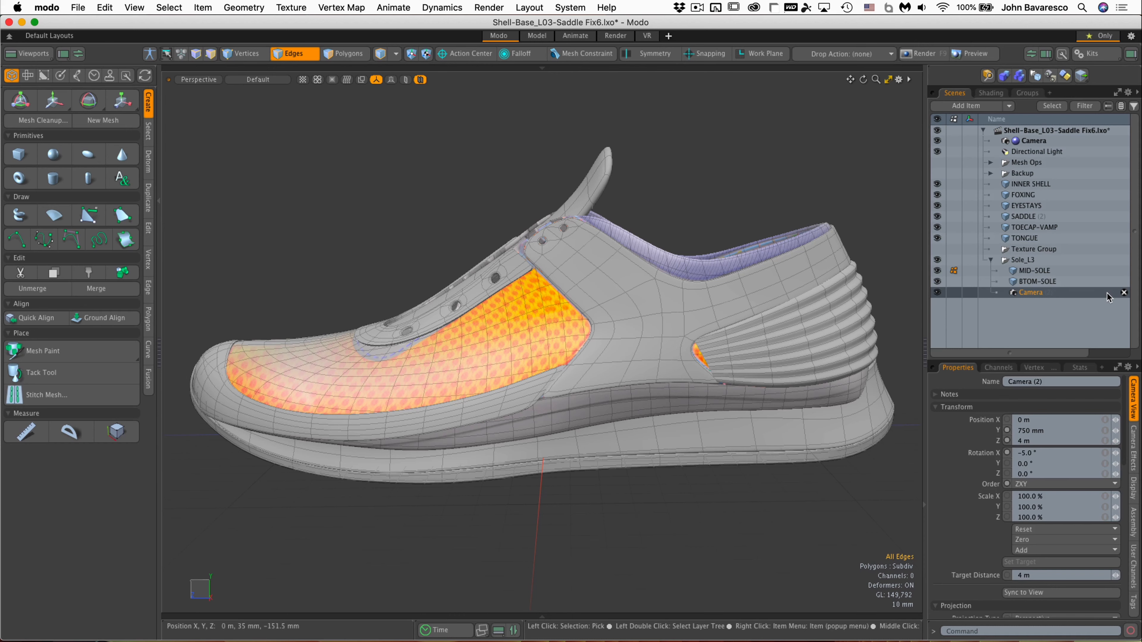
click(1123, 293)
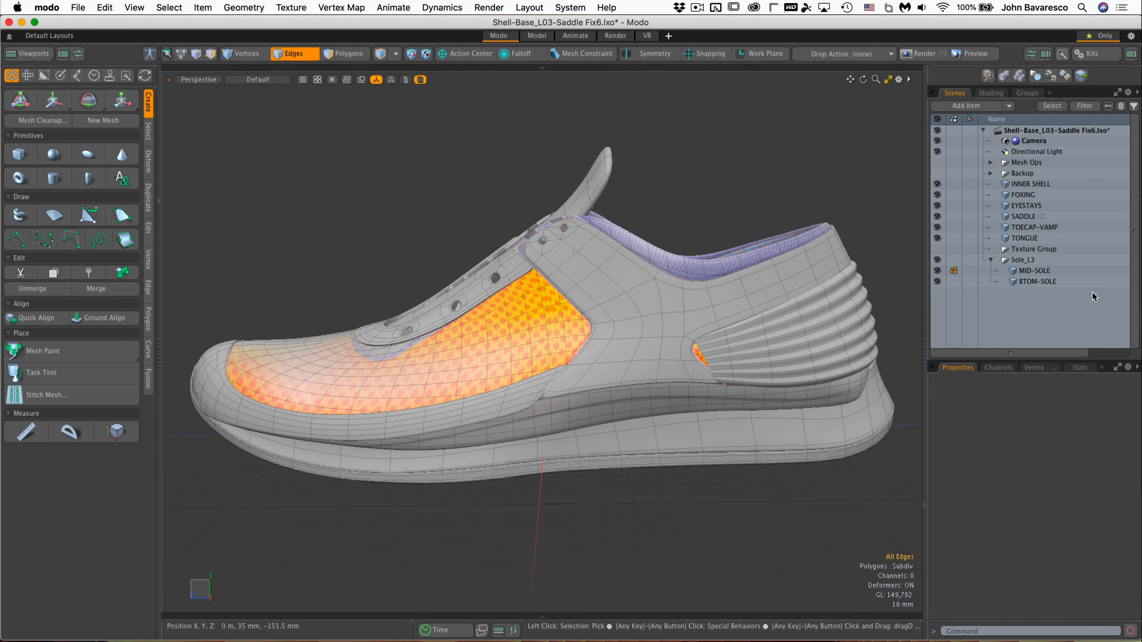
- Select the MID-SOLE and BTOM-SOLE meshes together and shift their polygons slightly along the X axis
click(1031, 272)
click(1029, 283)
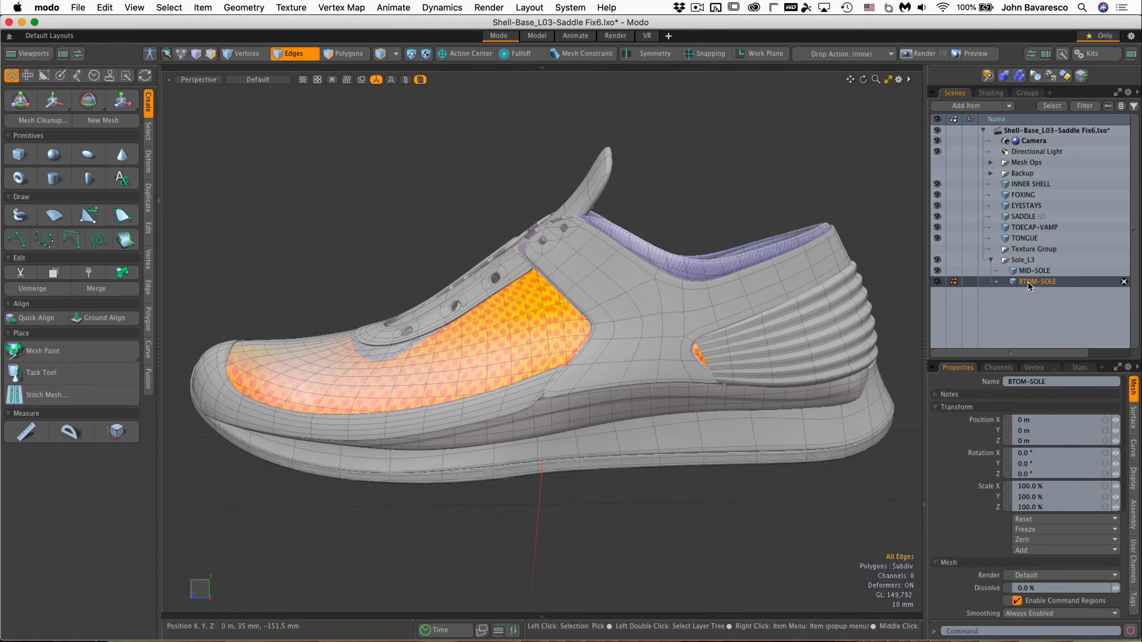
shift+click(1034, 272)
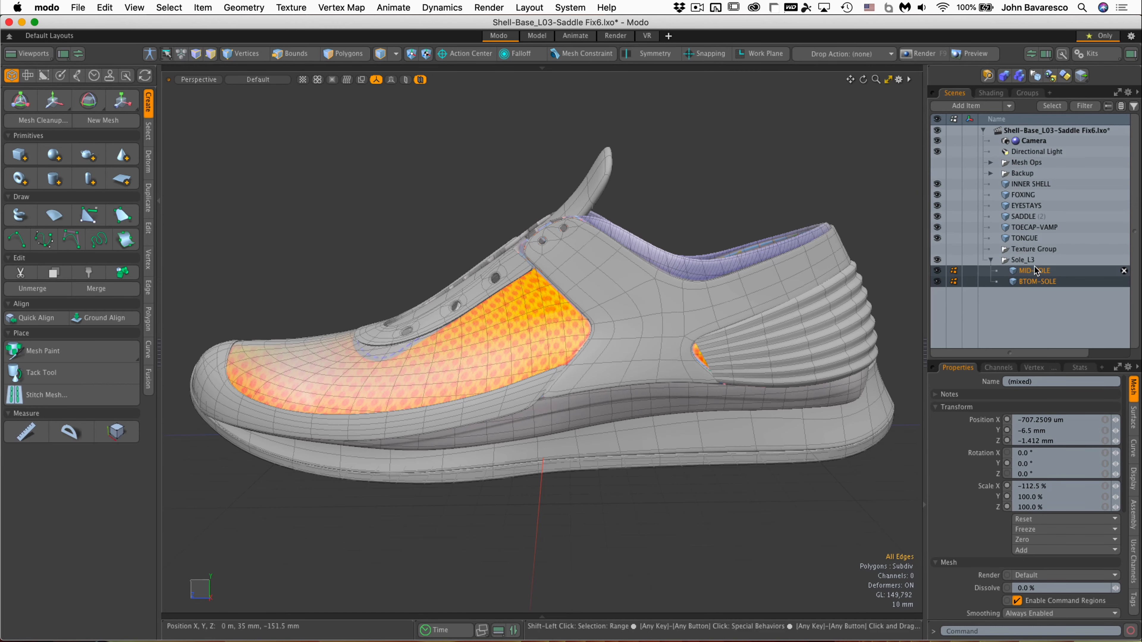
key(2)
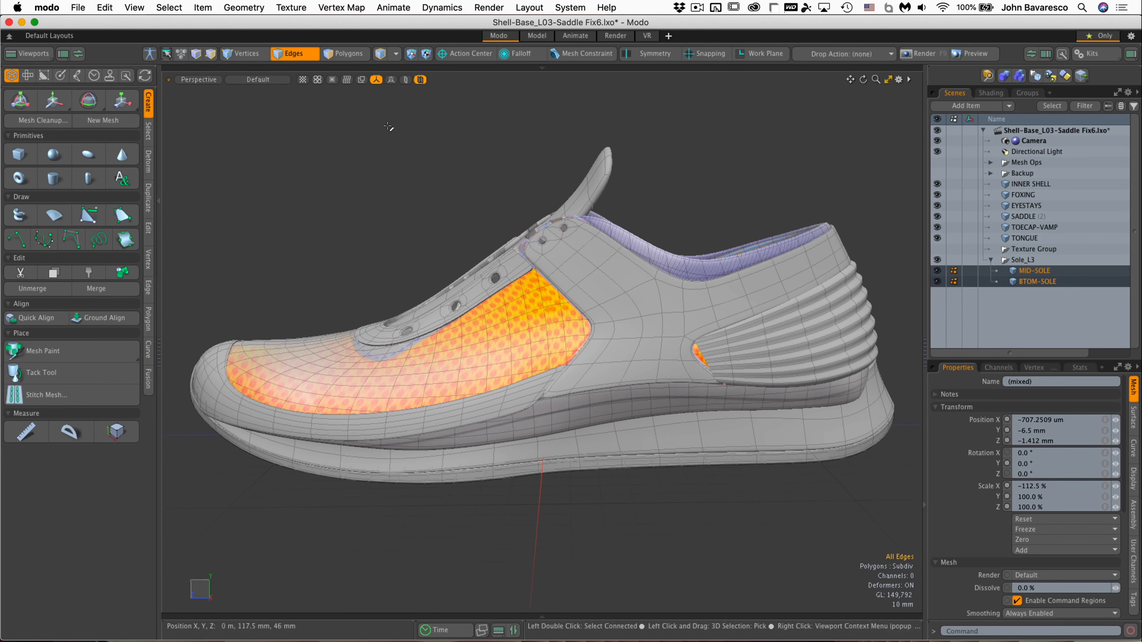
click(344, 54)
alt+drag(449, 359, 665, 446)
key(w)
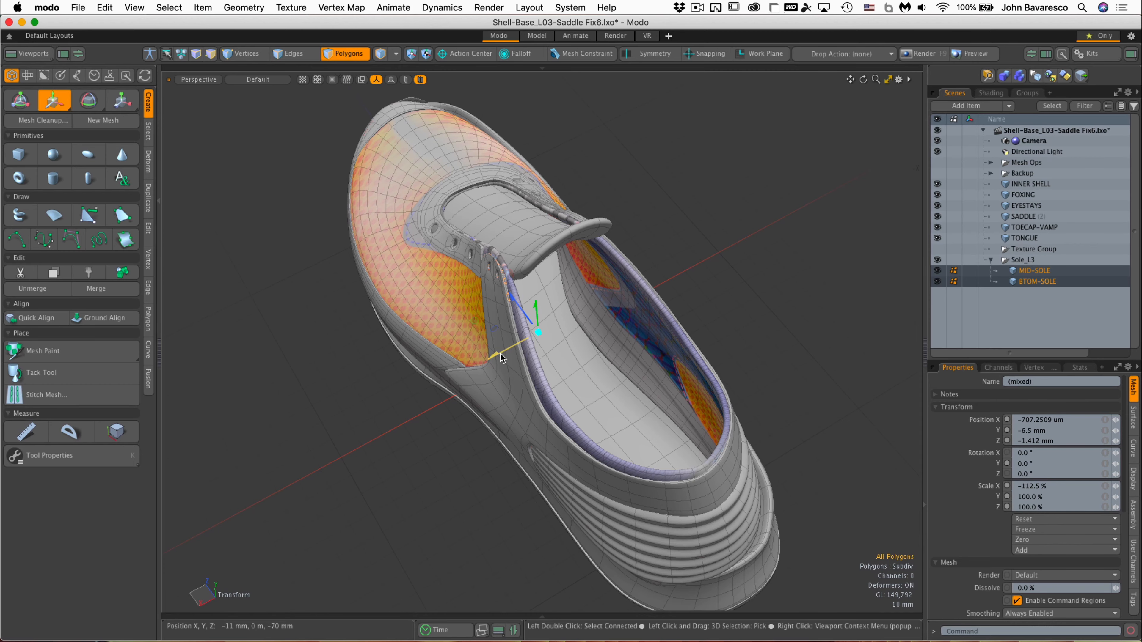
drag(500, 354, 488, 361)
- Examine how the sole fits around the shoe upper at the side, toe and heel, and drop the Transform tool
alt+drag(551, 393, 784, 269)
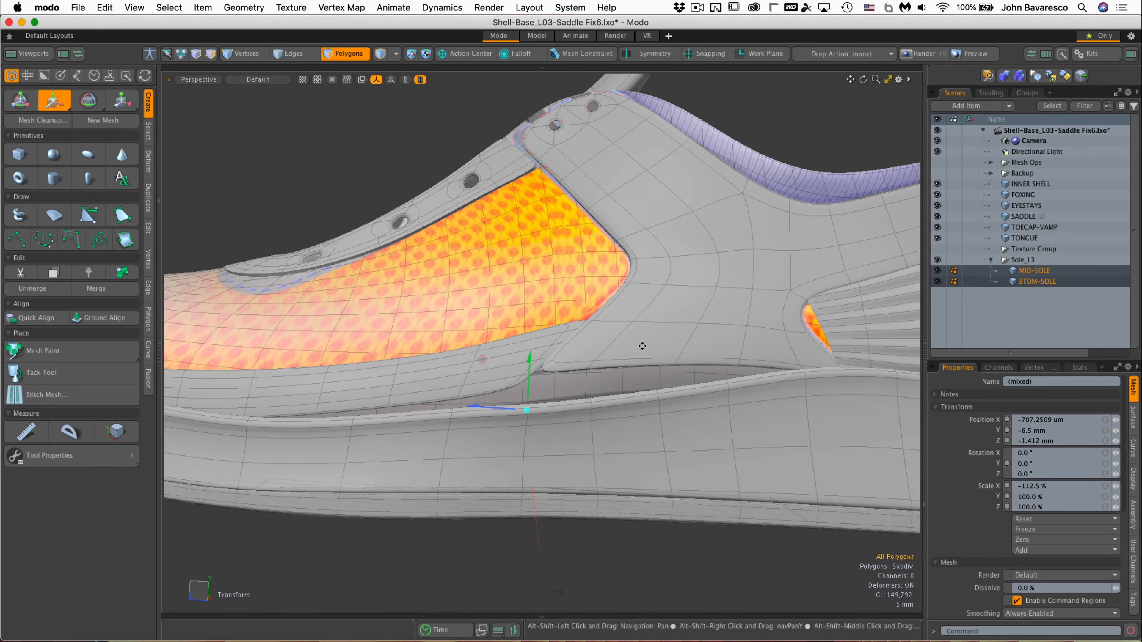
ctrl+alt+drag(643, 344, 571, 472)
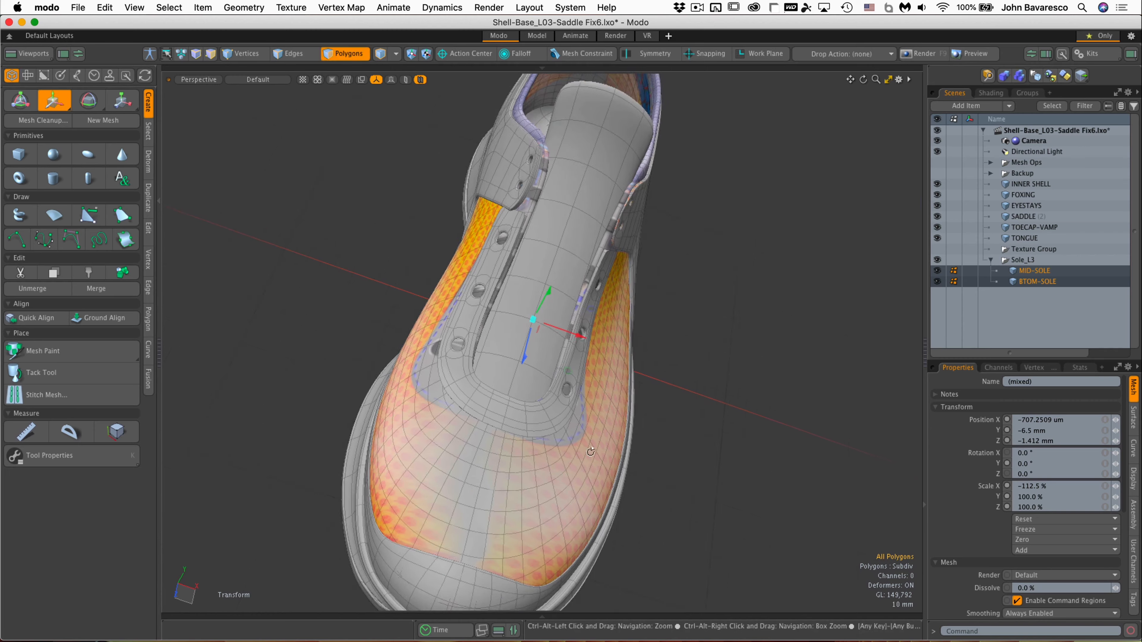
alt+drag(629, 445, 710, 484)
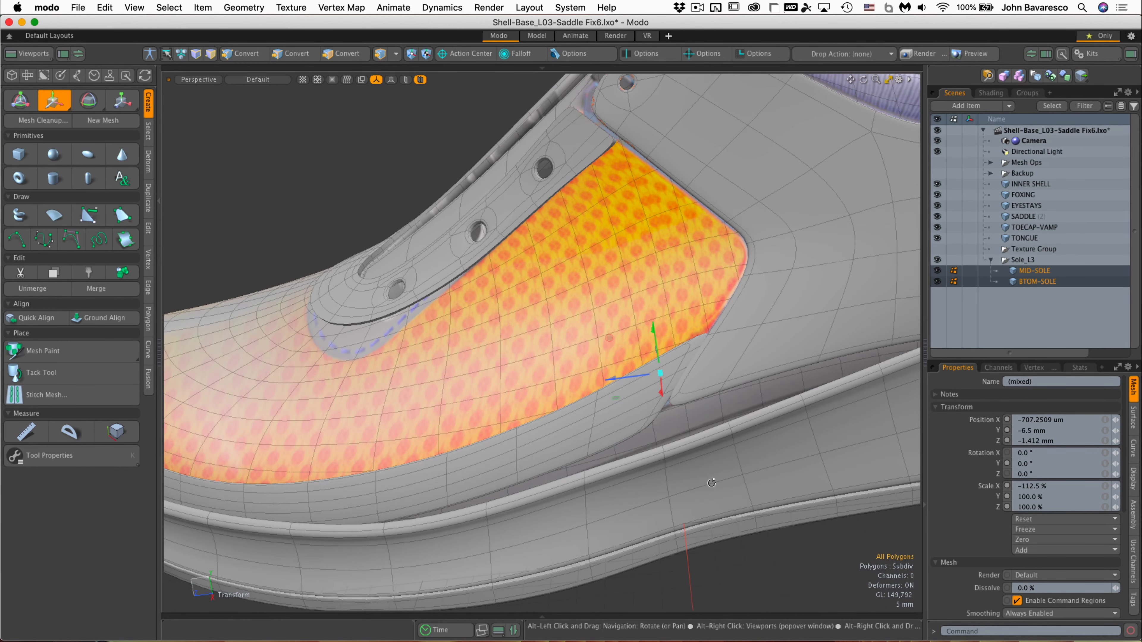
ctrl+alt+drag(719, 409, 677, 427)
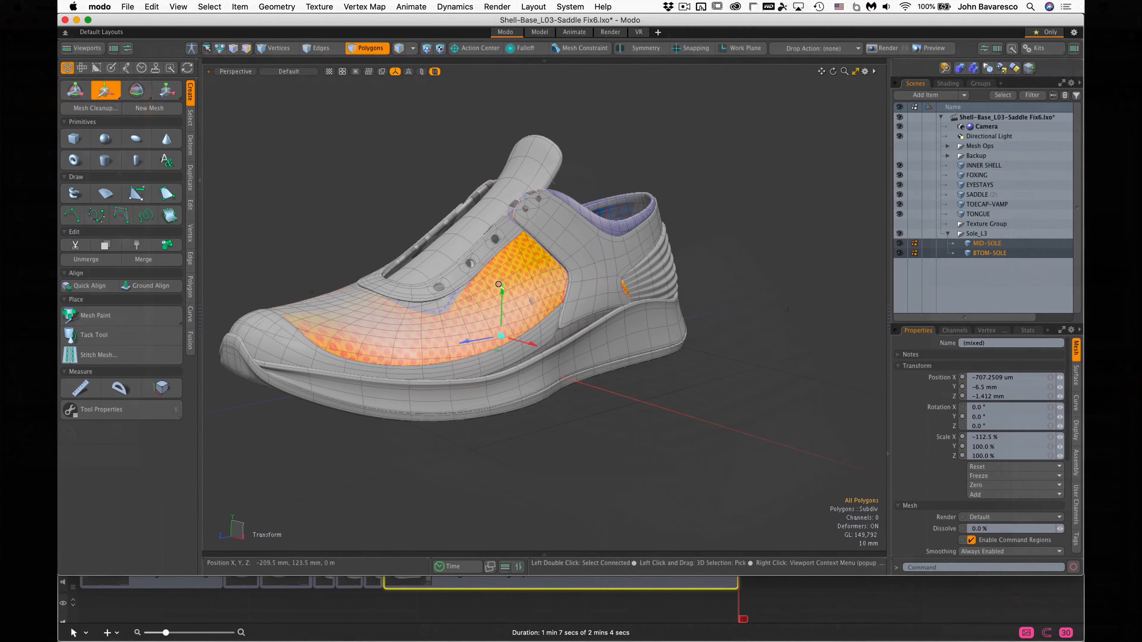
alt+drag(412, 159, 610, 342)
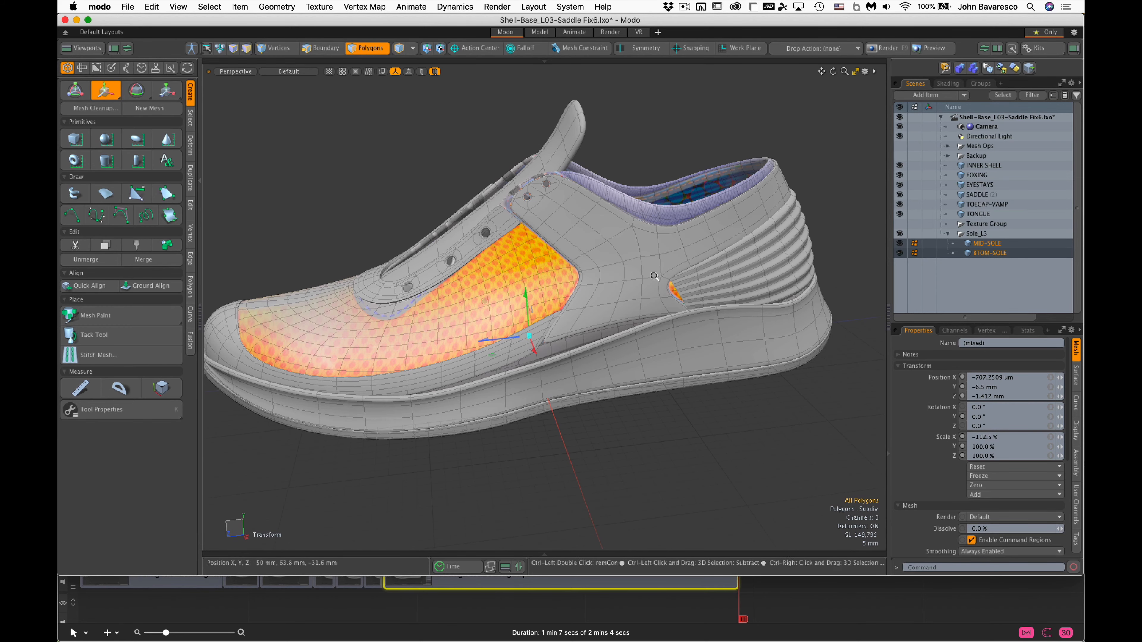
ctrl+alt+drag(708, 322, 706, 362)
key(space)
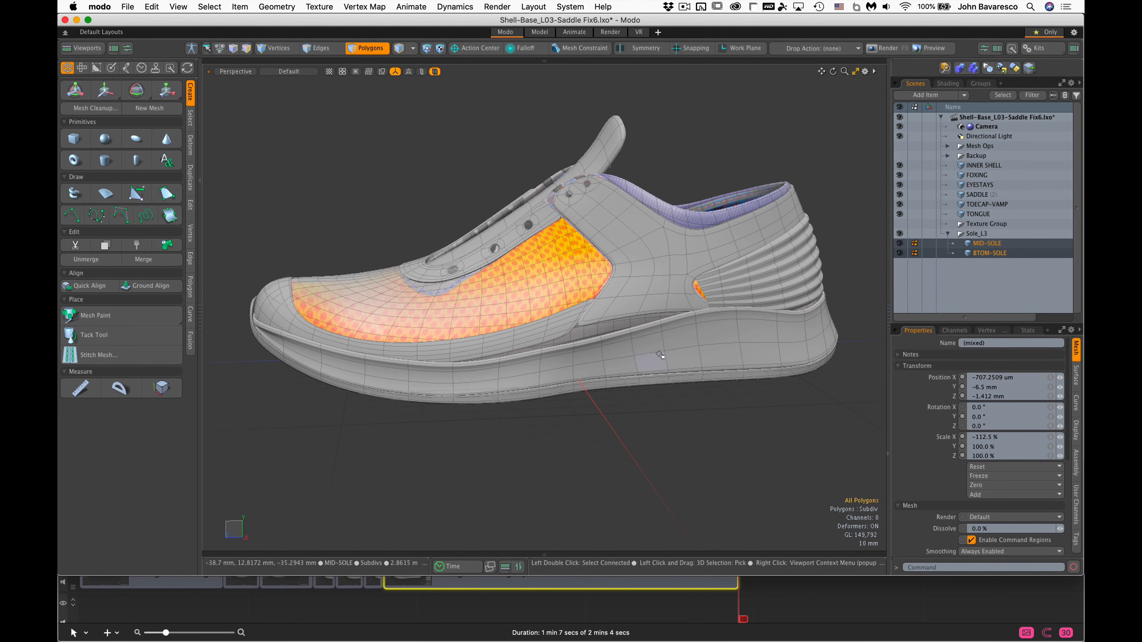
ctrl+alt+drag(659, 354, 639, 341)
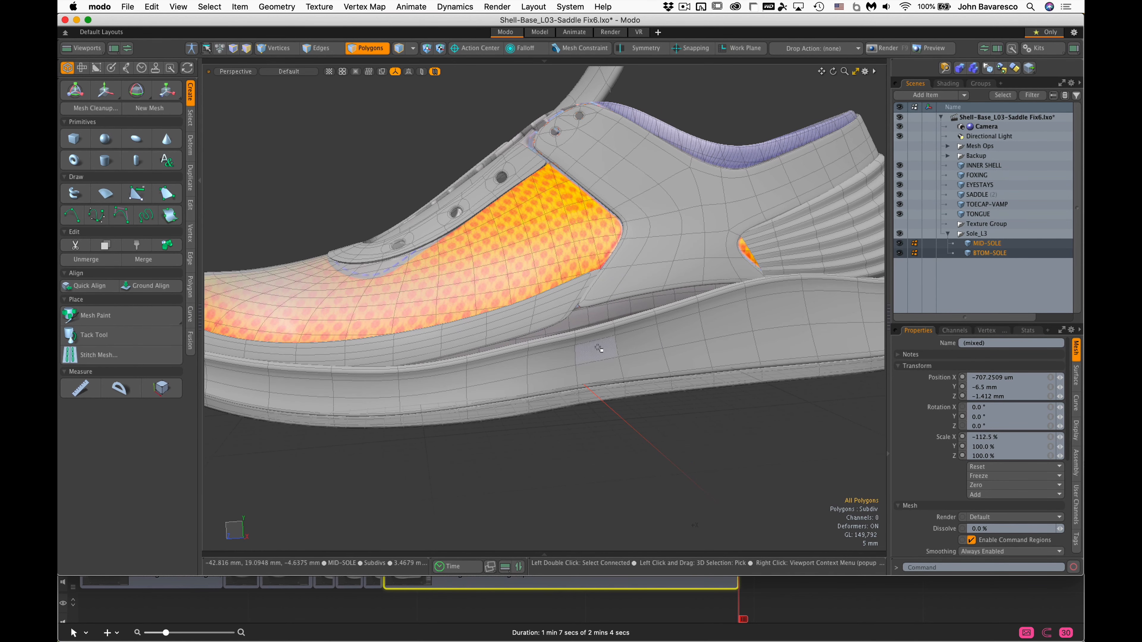
ctrl+alt+drag(654, 336, 505, 354)
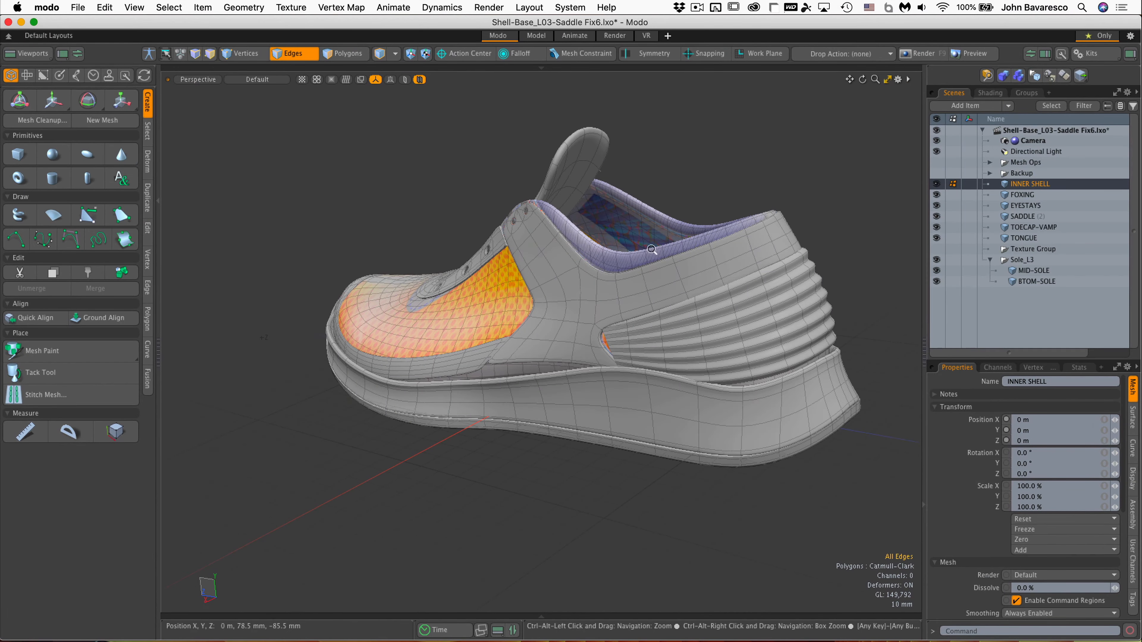
ctrl+alt+drag(662, 250, 679, 252)
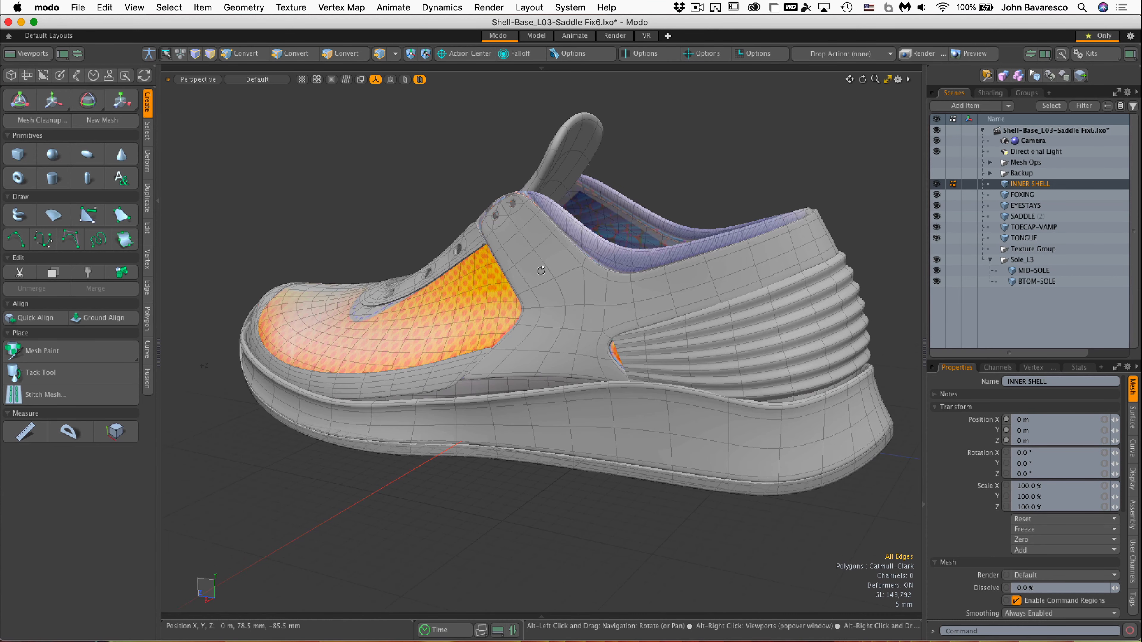
- Bring up the deform tools, switch to polygon selection, and make the TOECAP-VAMP and SADDLE meshes active together
click(148, 163)
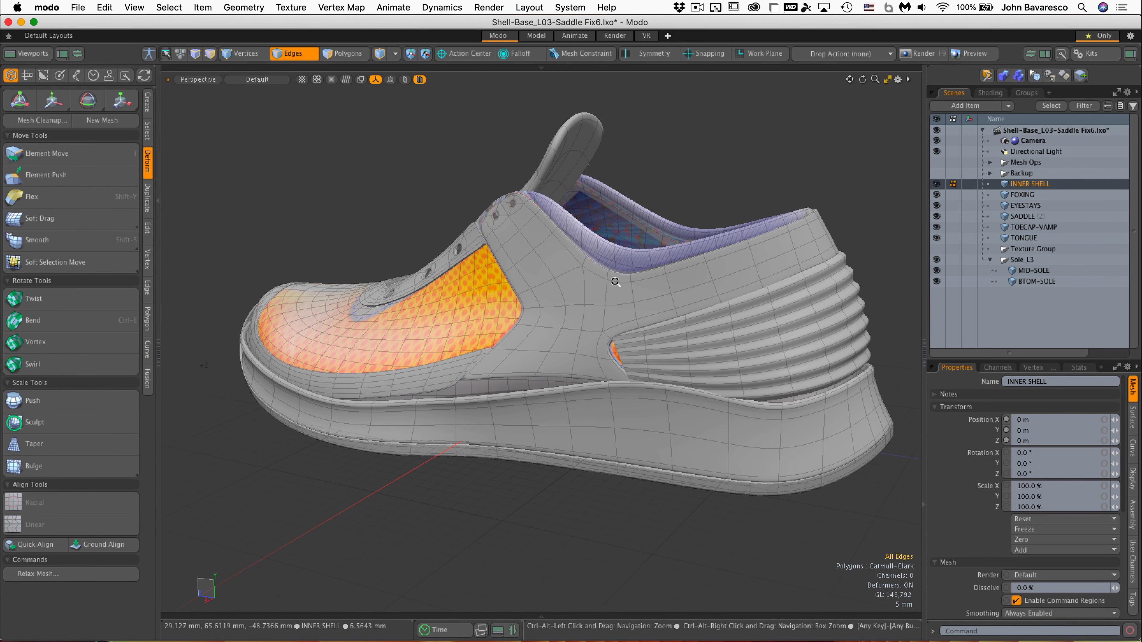
alt+drag(621, 281, 582, 309)
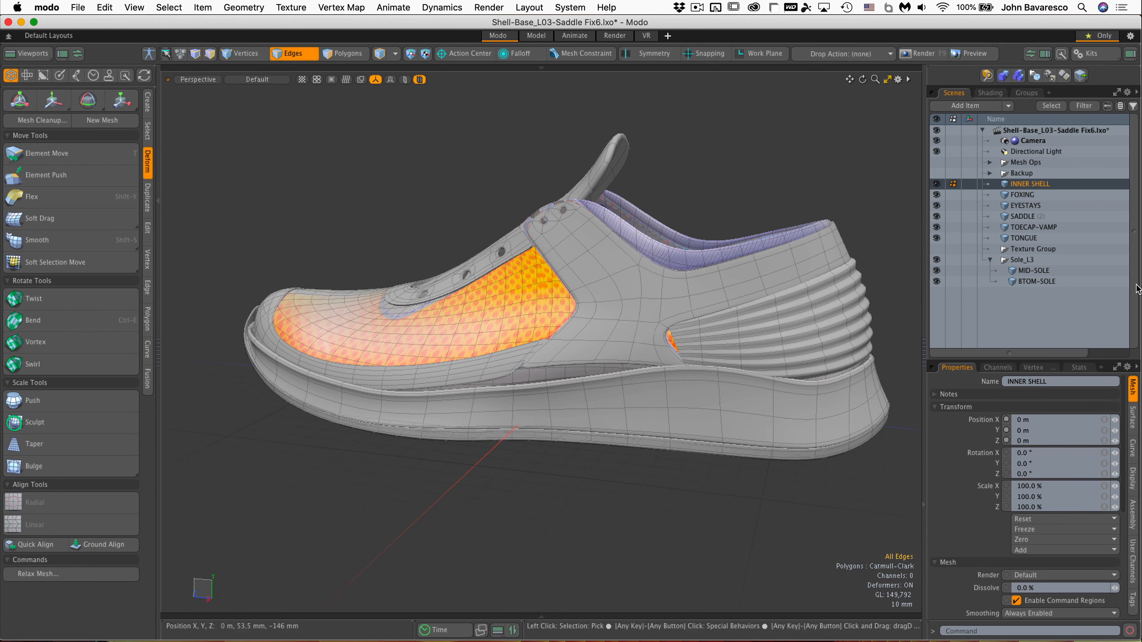
click(342, 55)
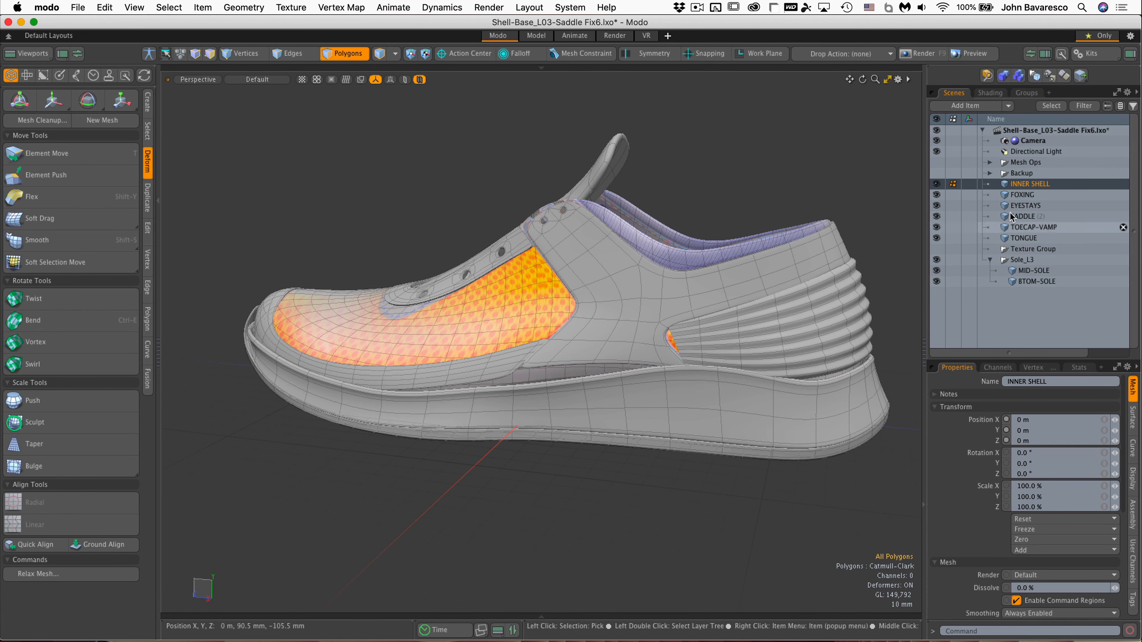
click(1019, 227)
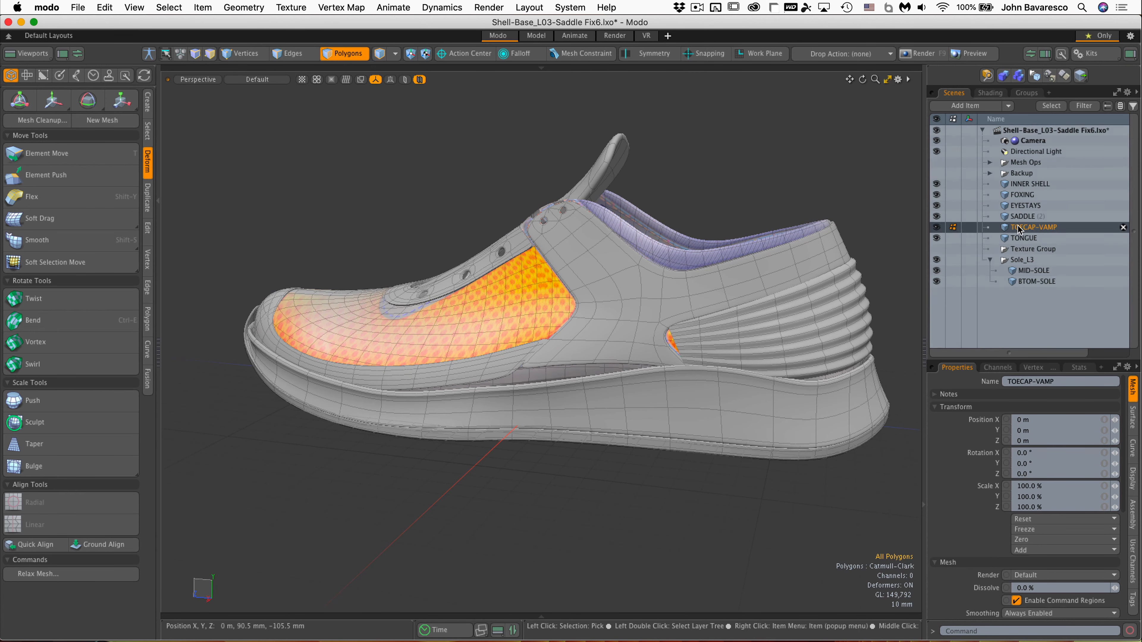
shift+click(1022, 216)
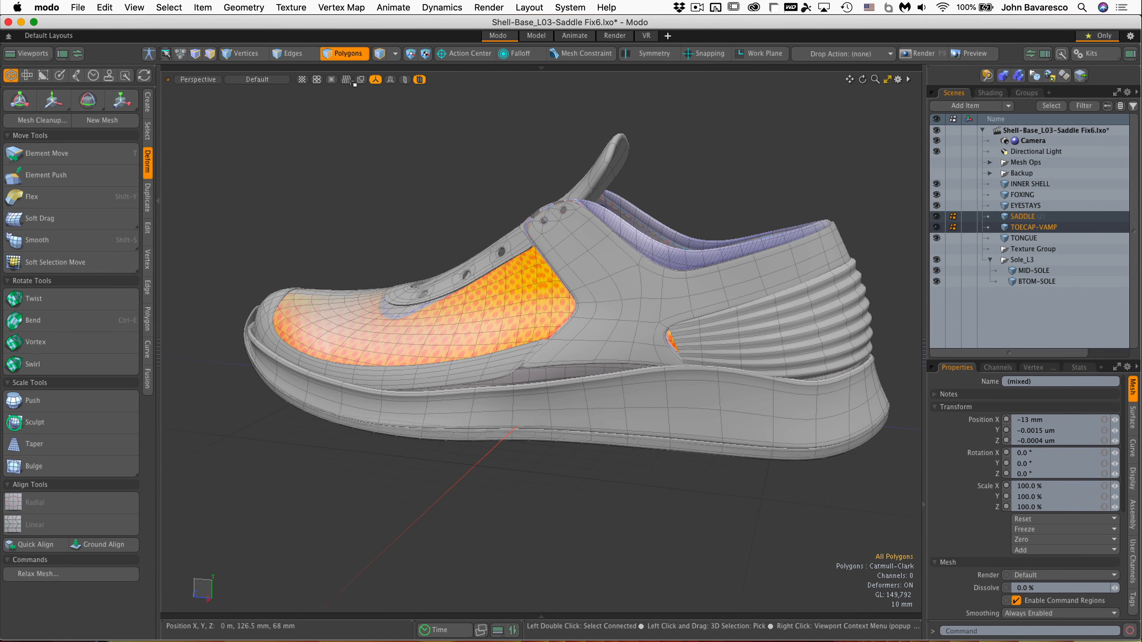
- Use Element Move to pull the TOECAP-VAMP's rear corner and lower edge down to meet the top of the midsole
ctrl+alt+drag(604, 308, 633, 314)
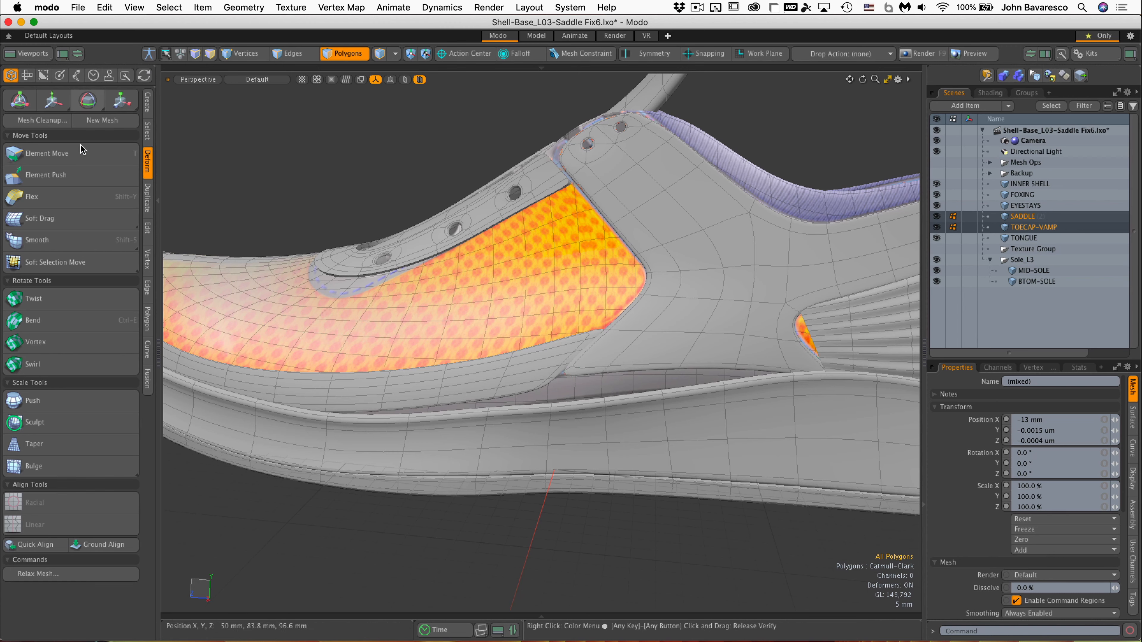
click(90, 153)
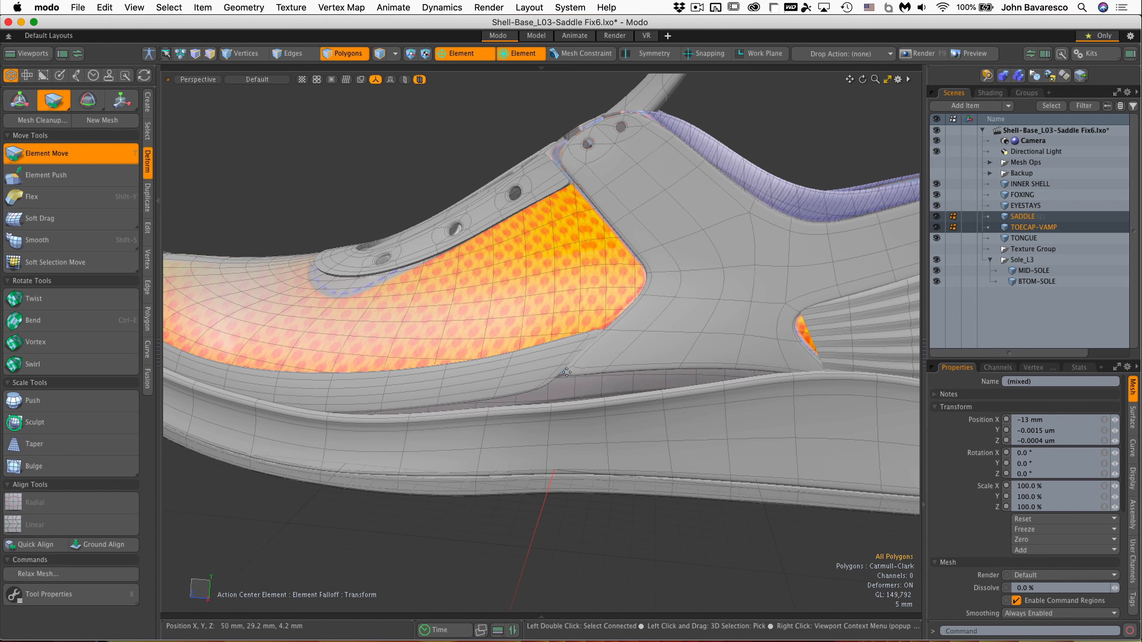
drag(566, 372, 548, 399)
alt+drag(599, 370, 490, 373)
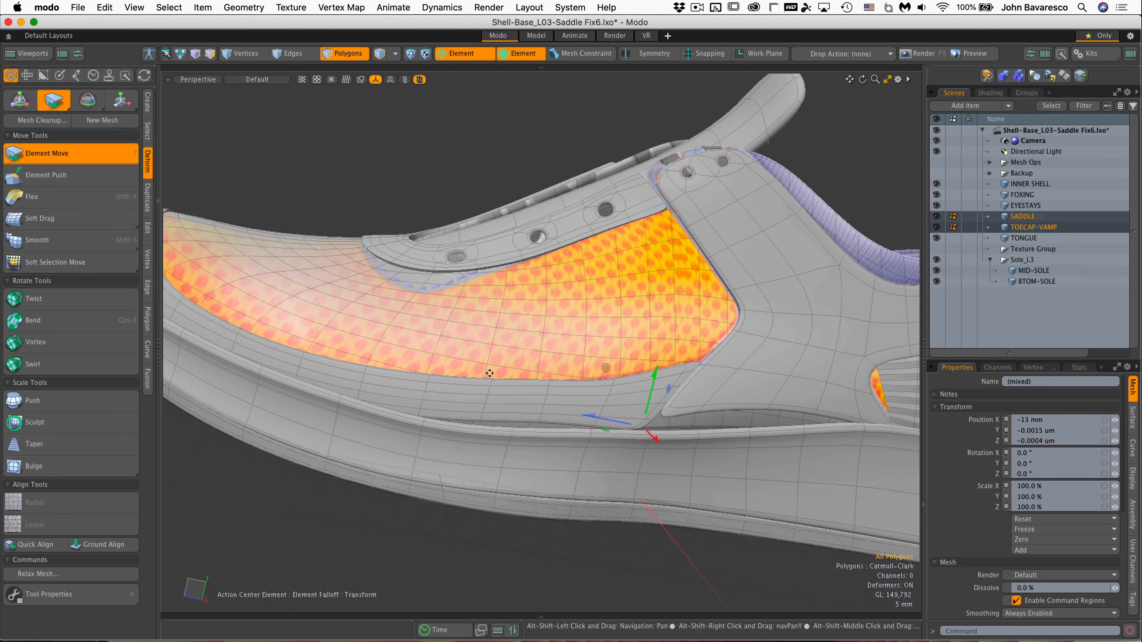
click(548, 400)
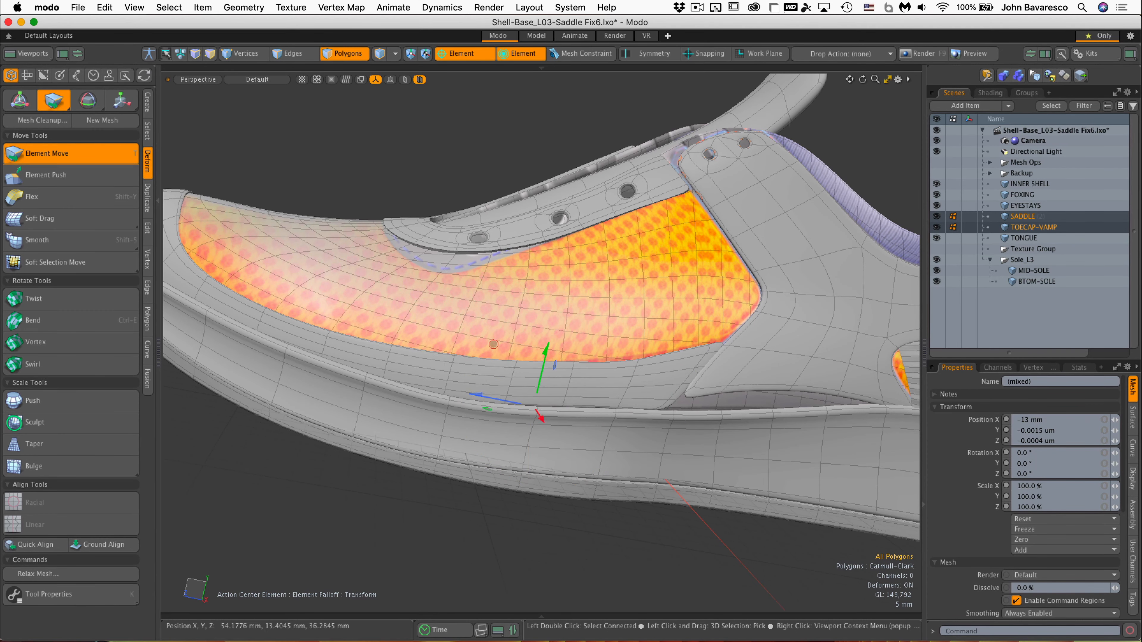
click(582, 408)
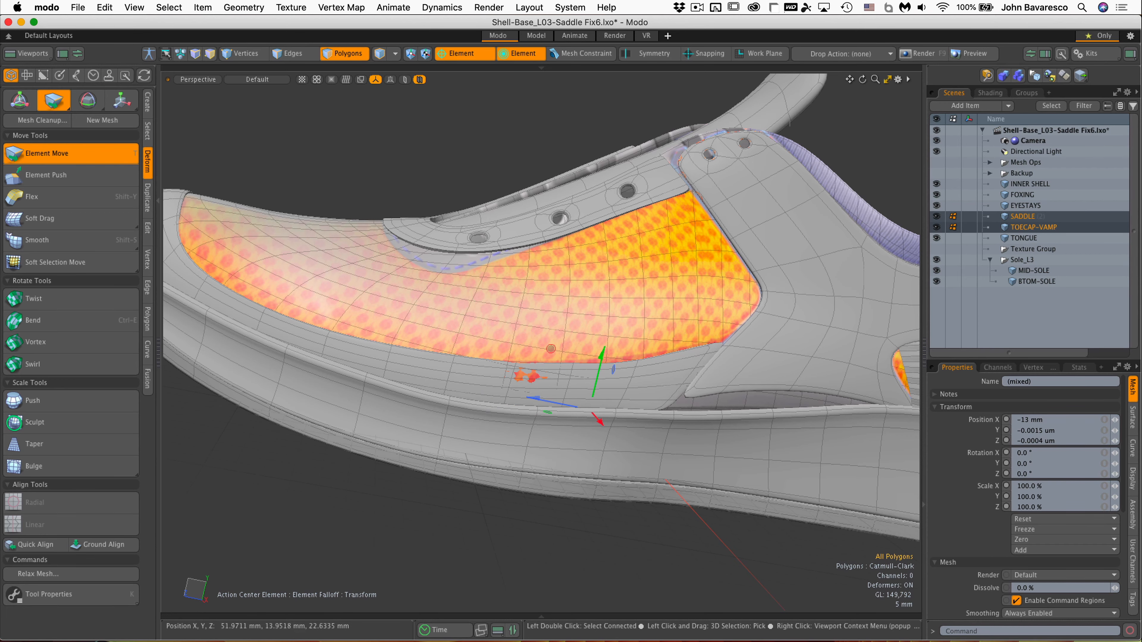
scroll(528, 376, up, 2)
alt+drag(522, 371, 701, 367)
alt+drag(702, 367, 558, 411)
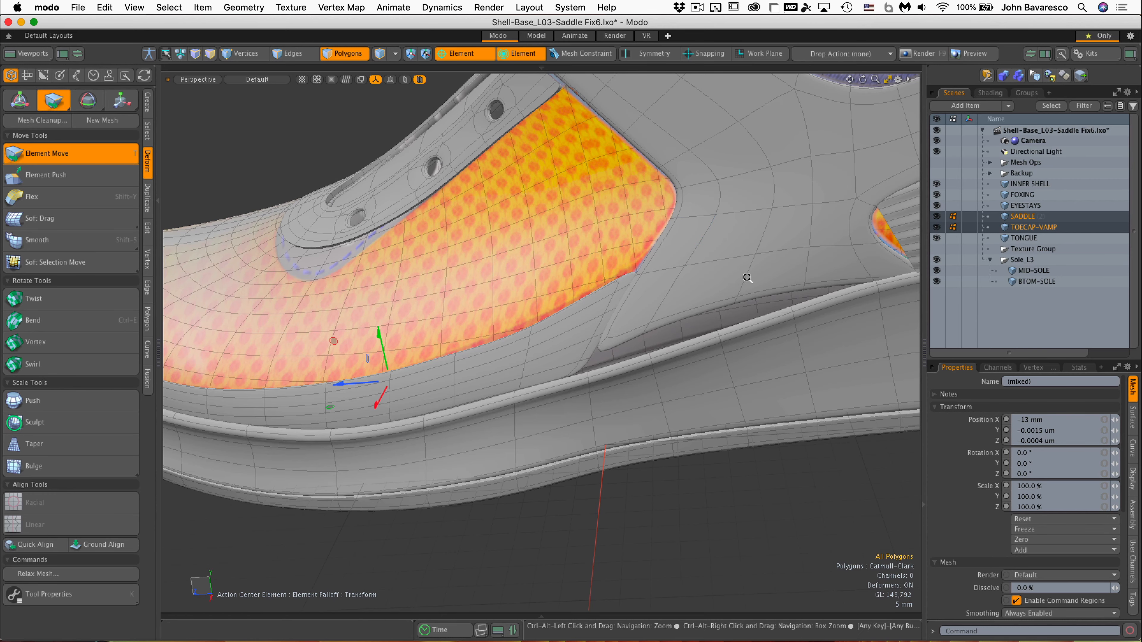
alt+drag(740, 278, 653, 378)
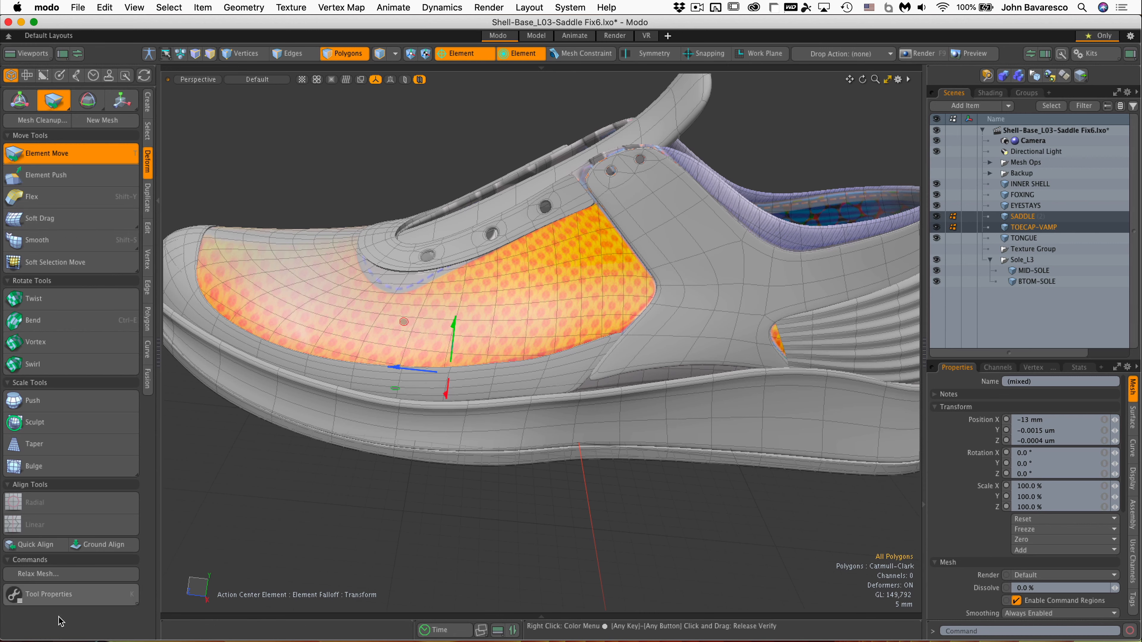
- Set Element Move's falloff to use connectivity for connected elements, and place its tool properties clear of the shoe's side
click(75, 593)
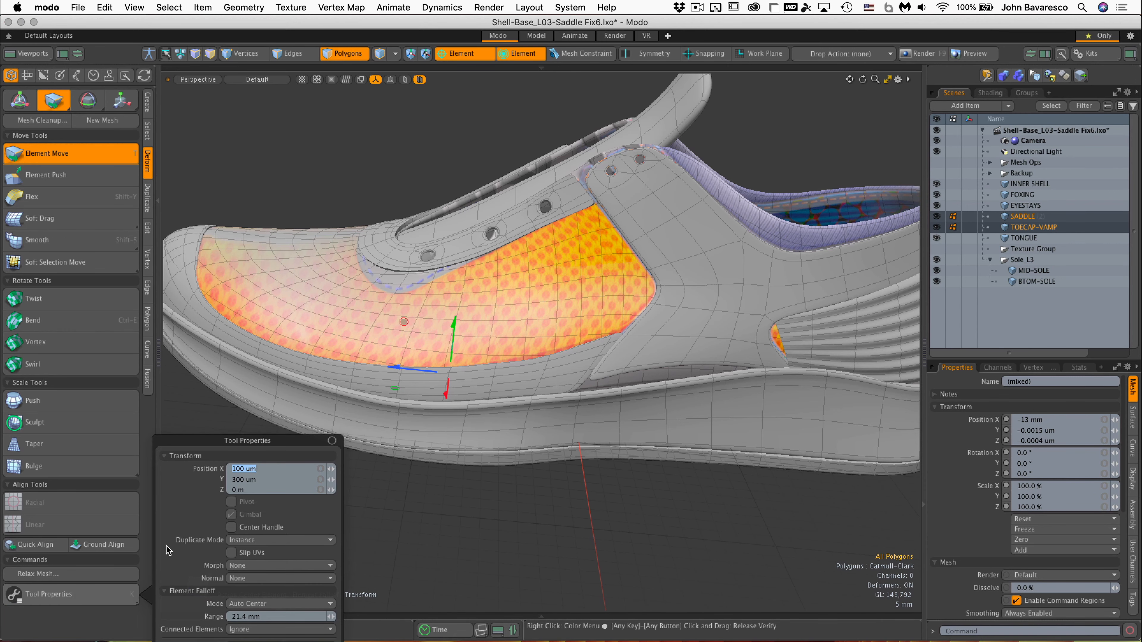
drag(215, 441, 264, 246)
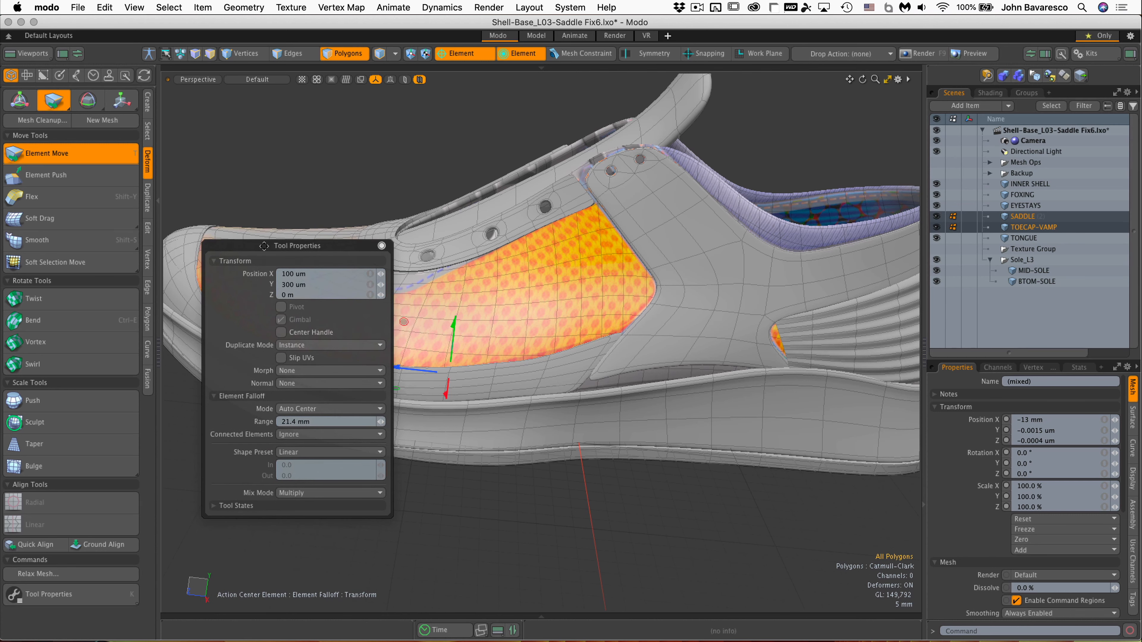
click(288, 435)
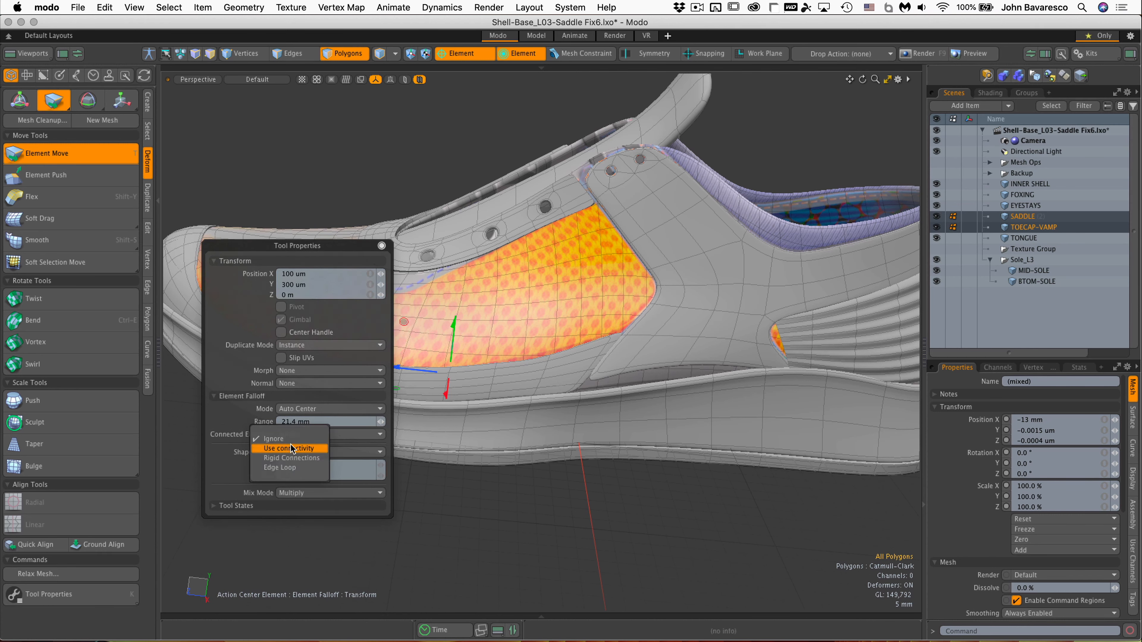
click(292, 449)
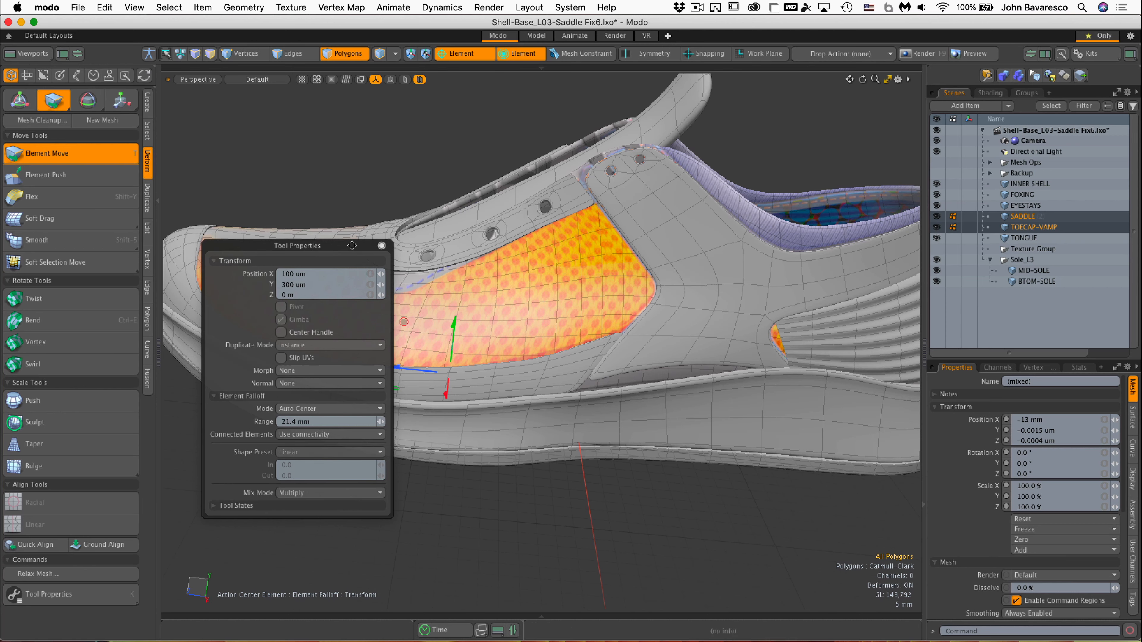
drag(351, 246, 238, 275)
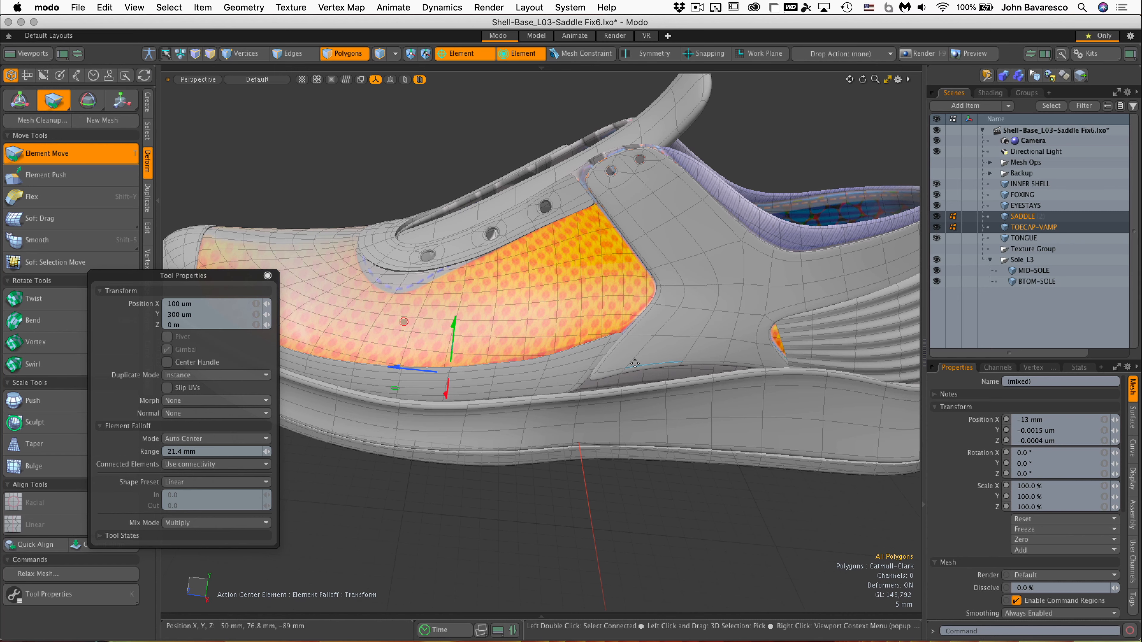
- Pull the SADDLE's lower front corner and bottom edge down to the midsole, closing the gap above it
click(635, 363)
drag(615, 374, 662, 362)
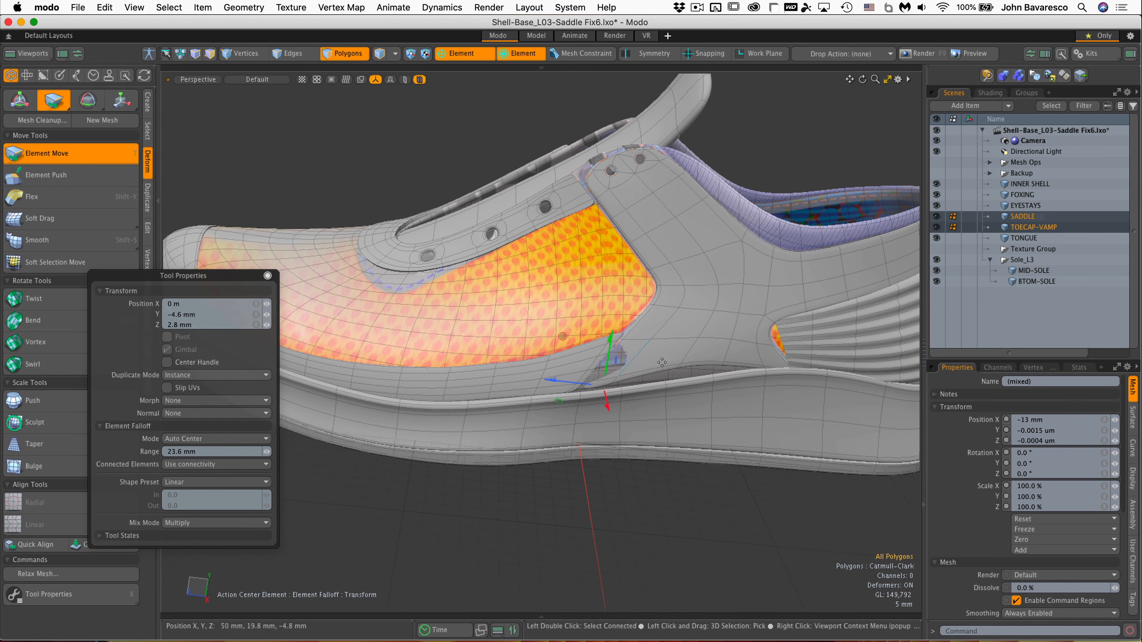
click(673, 355)
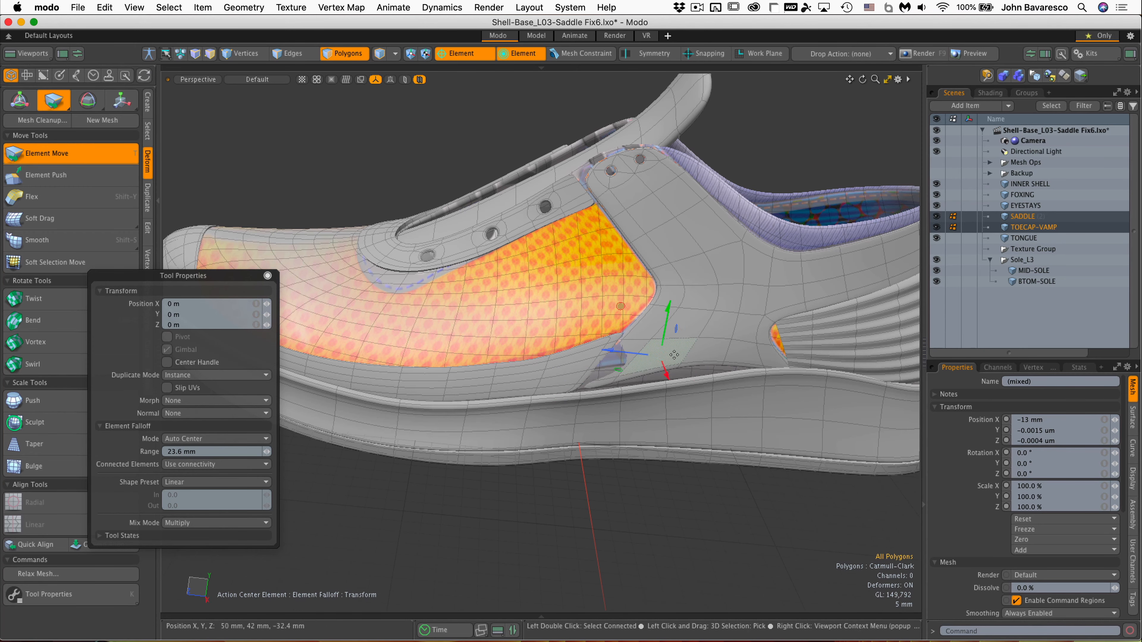
alt+drag(674, 355, 608, 386)
alt+drag(608, 387, 638, 328)
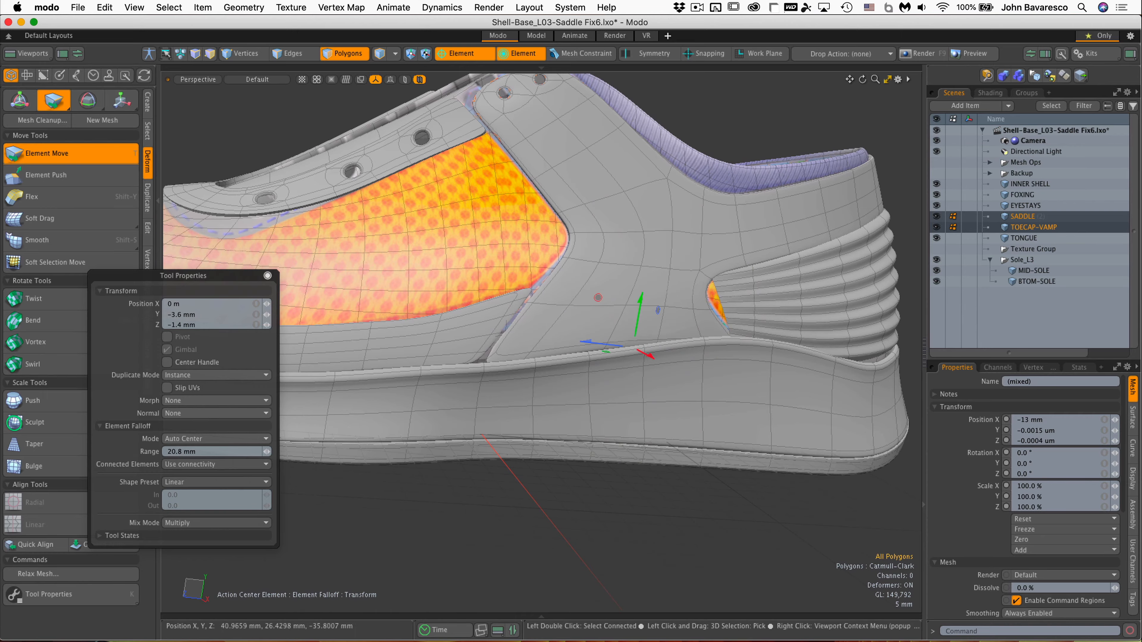
- Refine the SADDLE's lower front corner and the adjoining TOECAP-VAMP edge where the two overlap above the sole
scroll(504, 355, up, 4)
drag(543, 351, 586, 397)
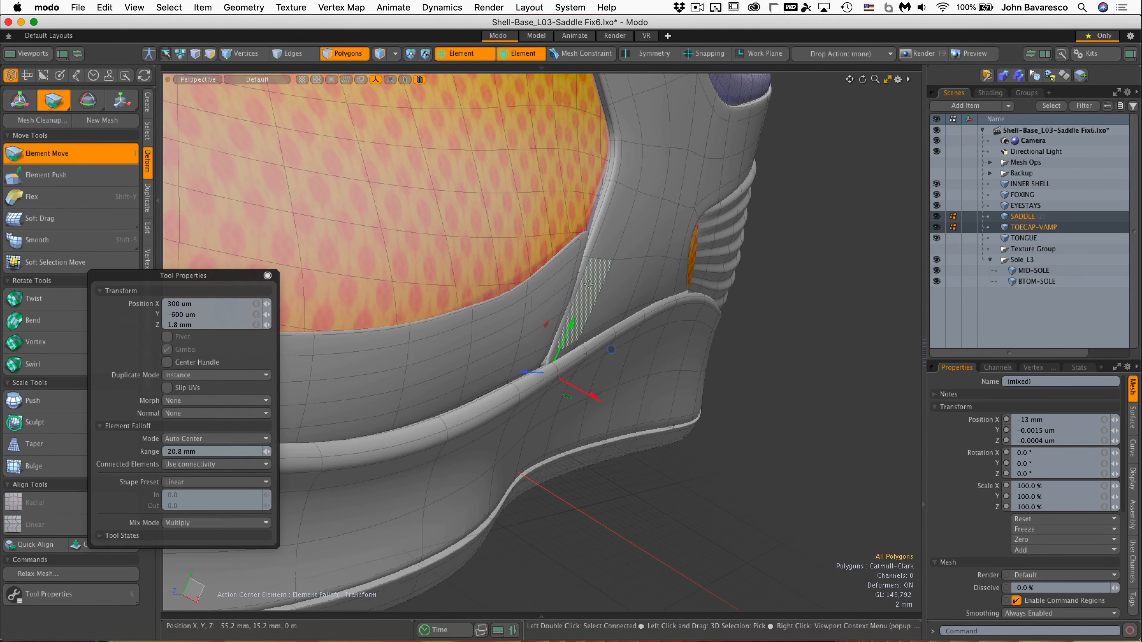
drag(594, 233, 469, 239)
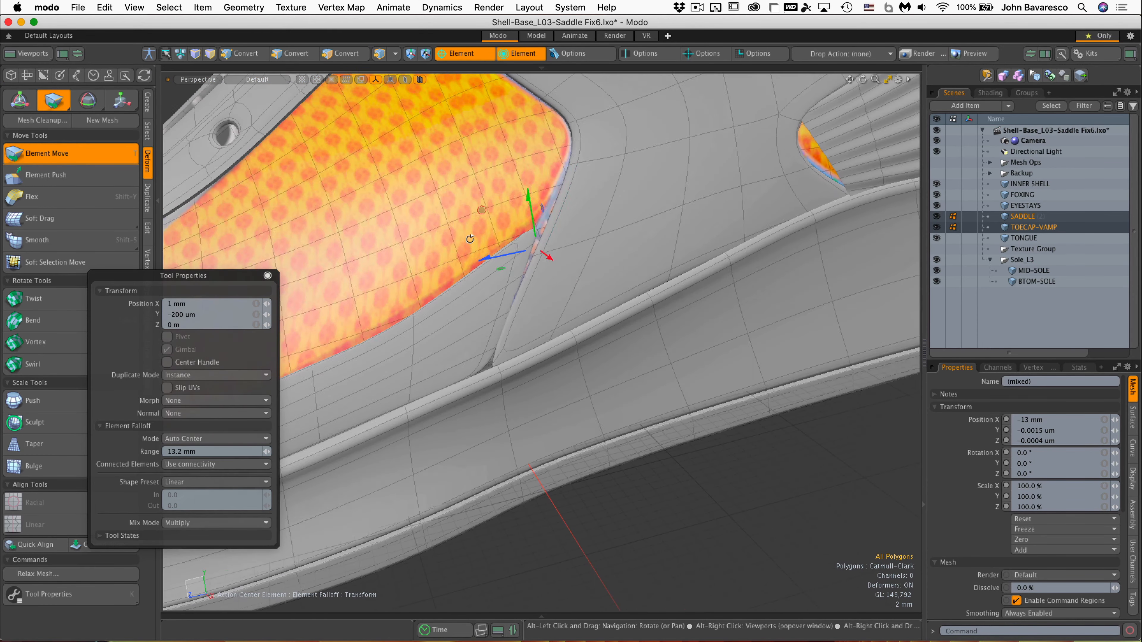
drag(554, 201, 548, 203)
drag(504, 363, 589, 382)
scroll(499, 387, down, 2)
drag(607, 269, 649, 300)
alt+drag(675, 330, 591, 386)
- Move the FOXING mesh's lower front corner beside the heel ridges about 0.7 mm along X on the shoe's other side
scroll(630, 365, down, 4)
scroll(631, 365, up, 6)
scroll(639, 380, down, 5)
drag(588, 387, 607, 277)
scroll(630, 279, down, 4)
alt+drag(645, 202, 578, 290)
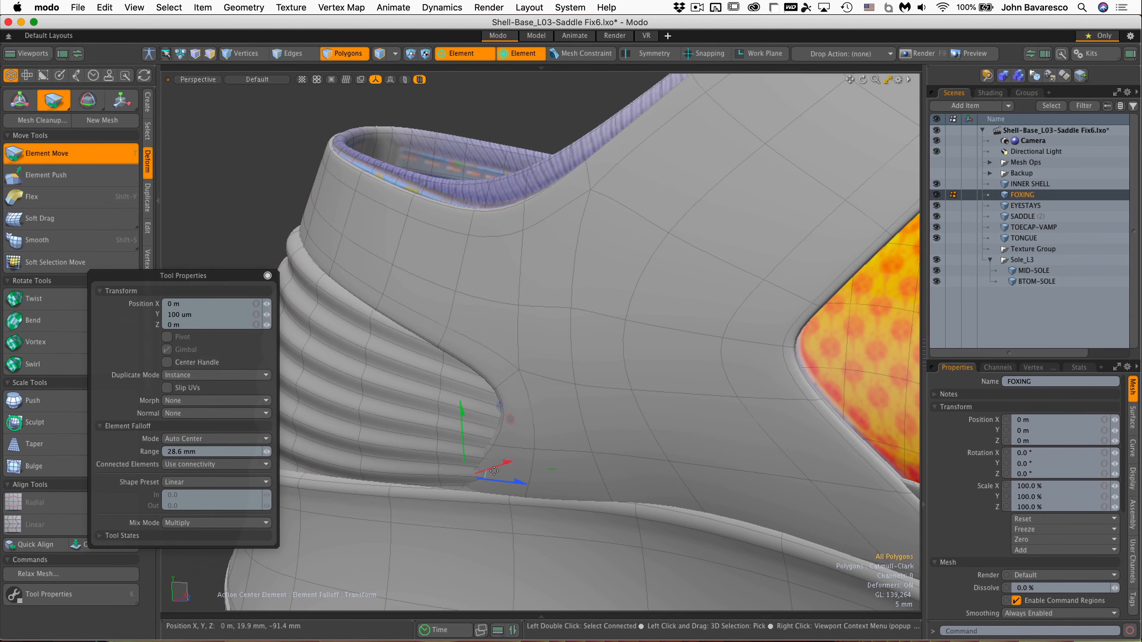
drag(506, 462, 511, 460)
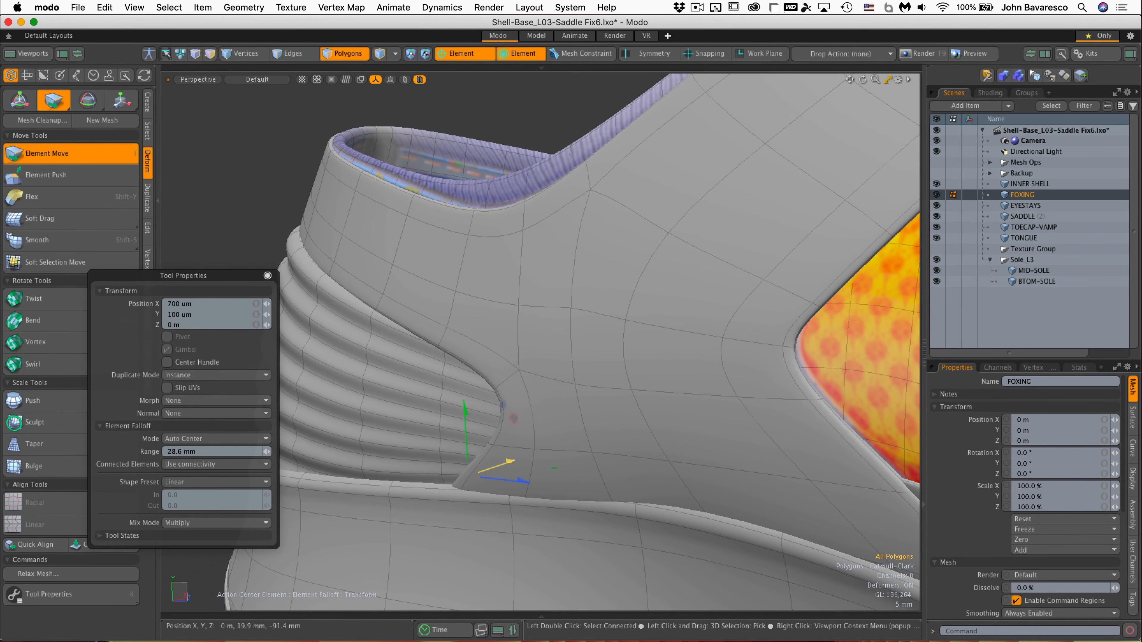
- Fit the SADDLE's lower front corner to the sole on the shoe's other side, moving it about 3 mm down and 1.6 mm along Z
scroll(512, 459, down, 5)
alt+drag(539, 387, 751, 384)
scroll(652, 383, up, 5)
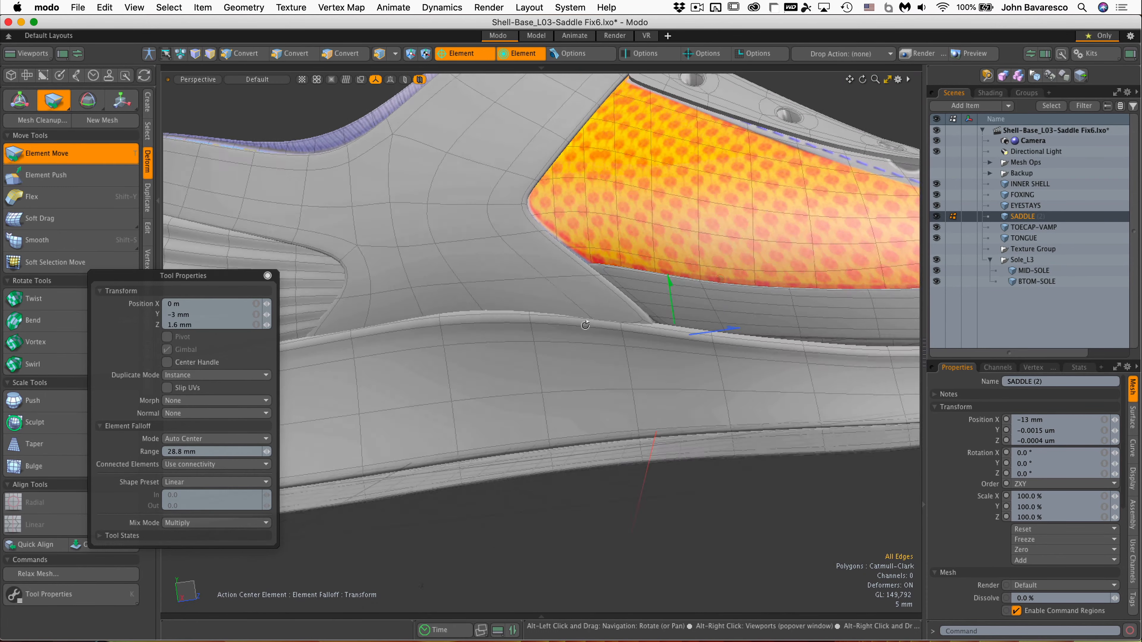
alt+drag(586, 325, 594, 416)
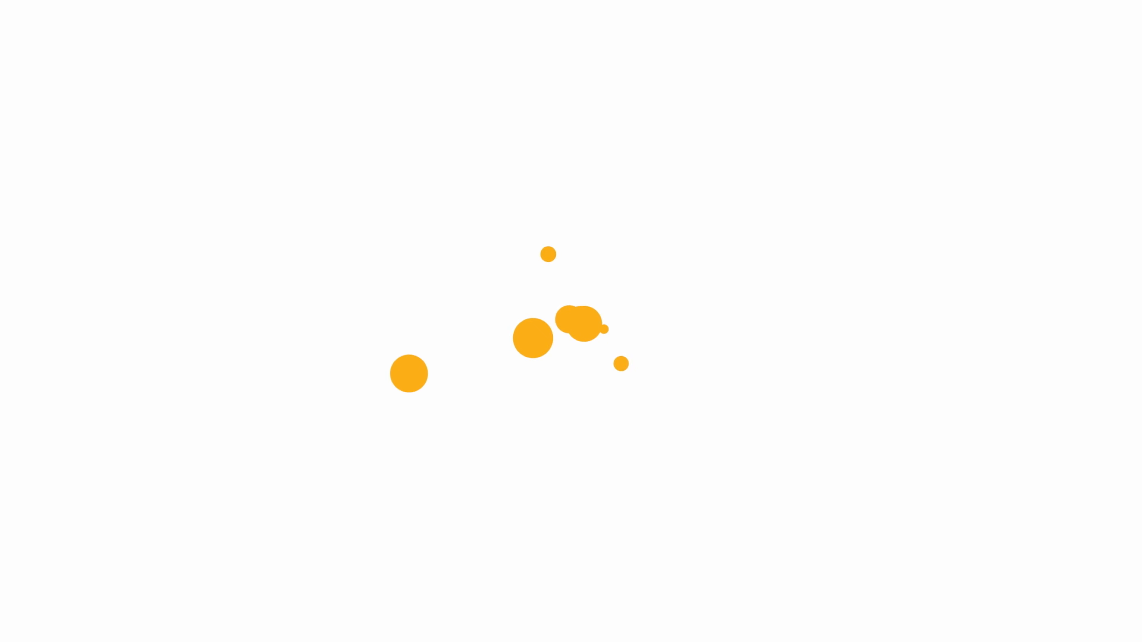